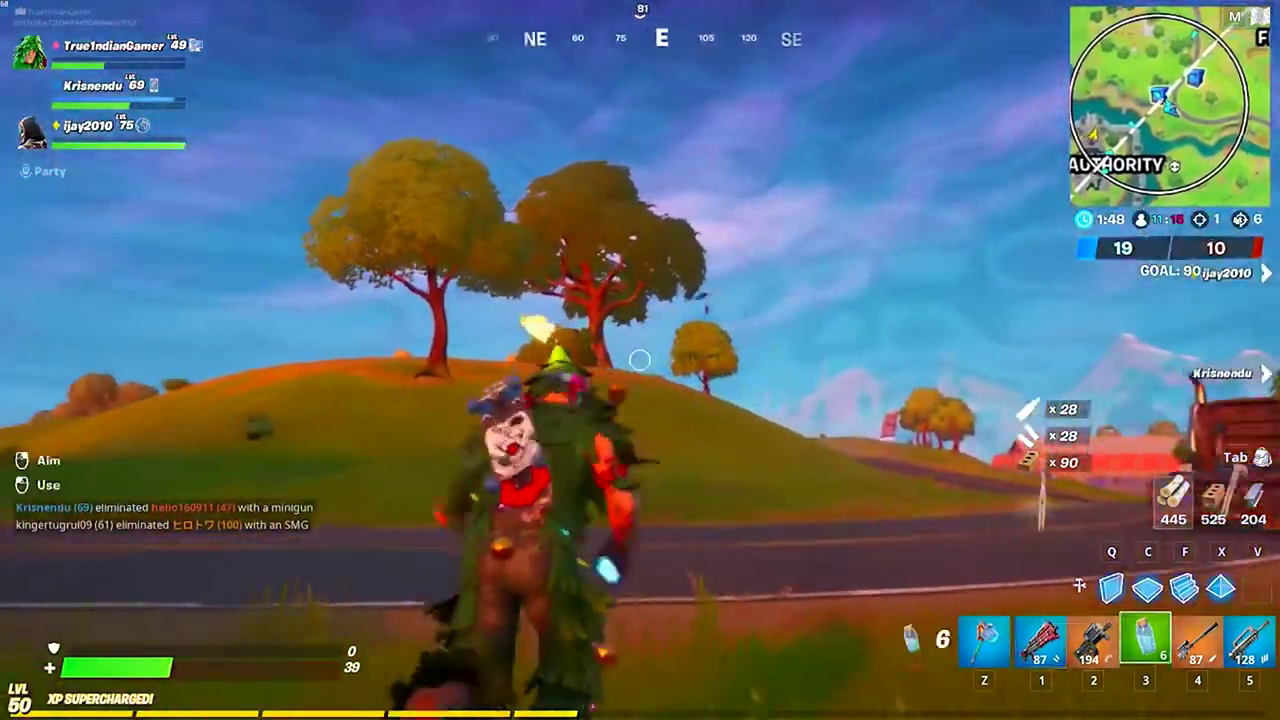
- Snipe the enemy on the hill with the suppressed sniper rifle
key(4)
right_click(640, 360)
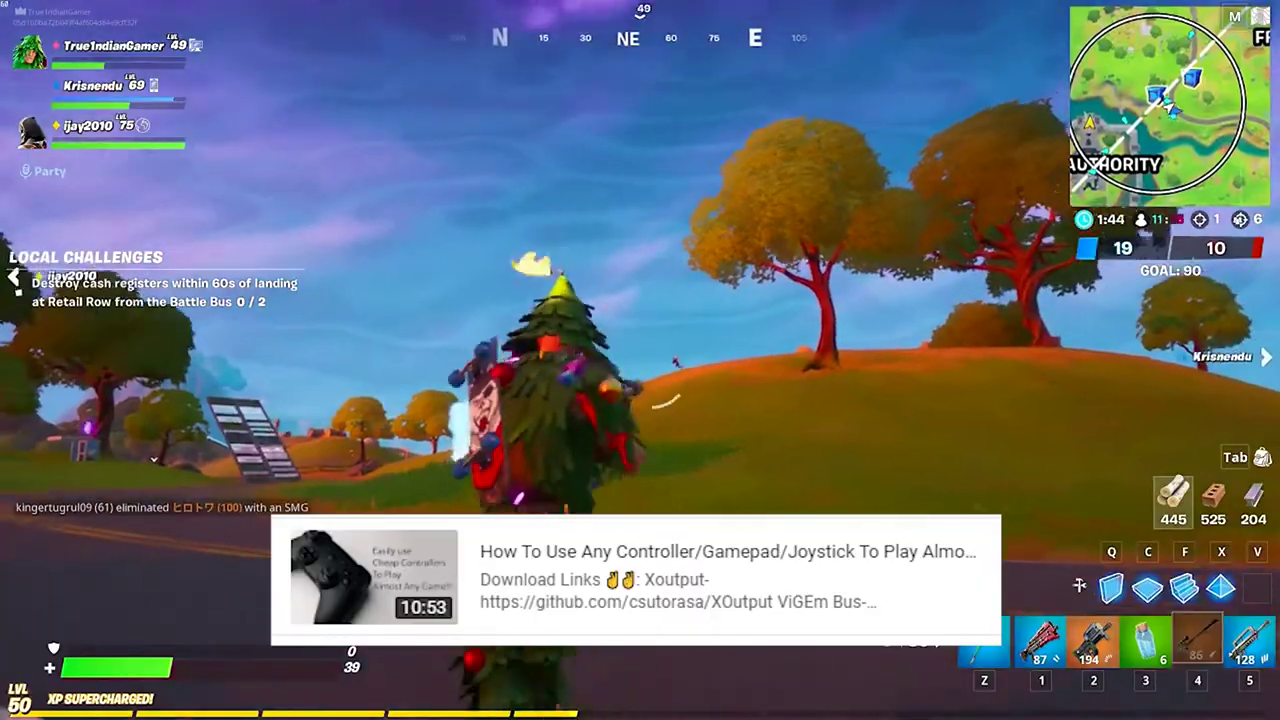
right_click(640, 360)
click(640, 360)
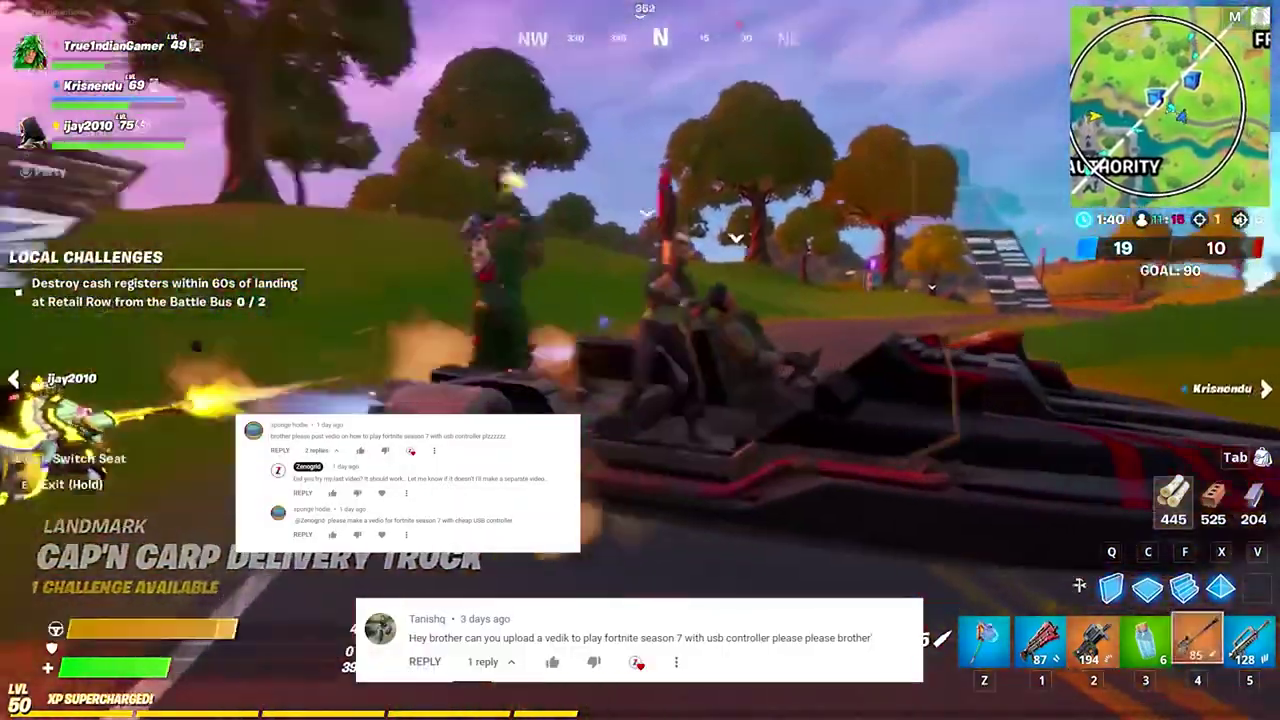
- Take the car's passenger seat, switch to the slot 2 weapon, and move into the tall grass
key(e)
key(2)
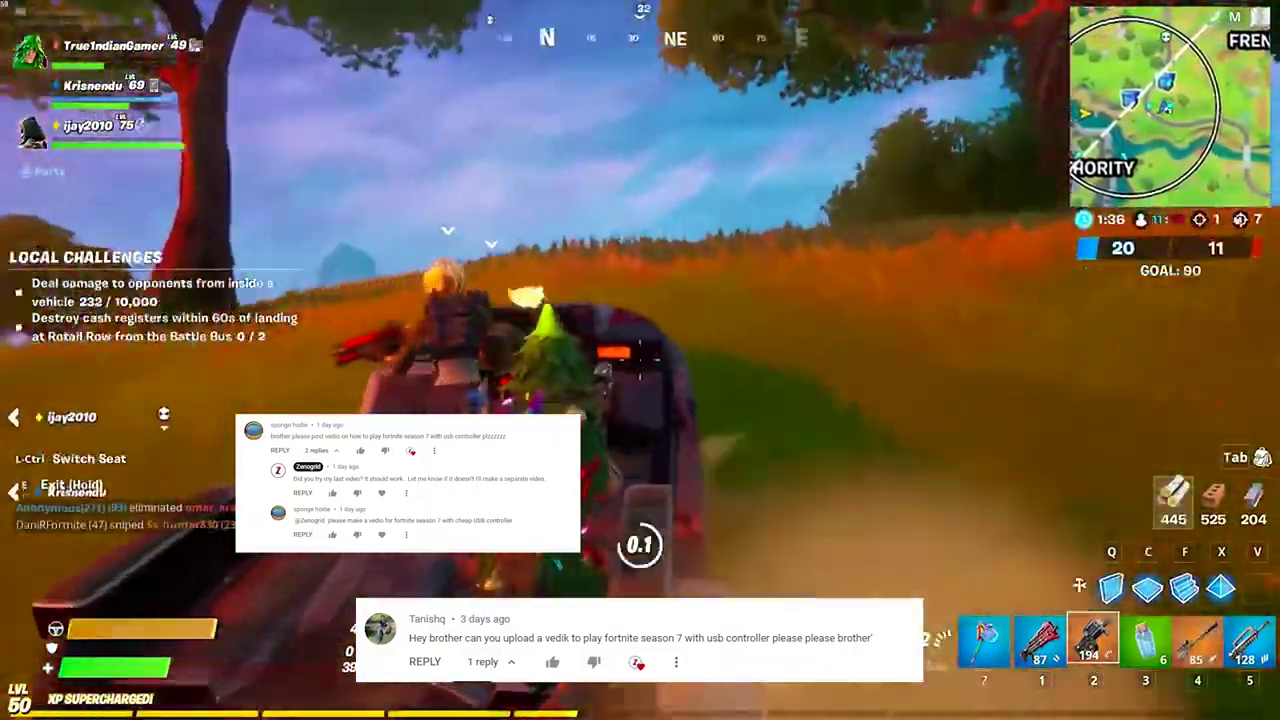
key(w)
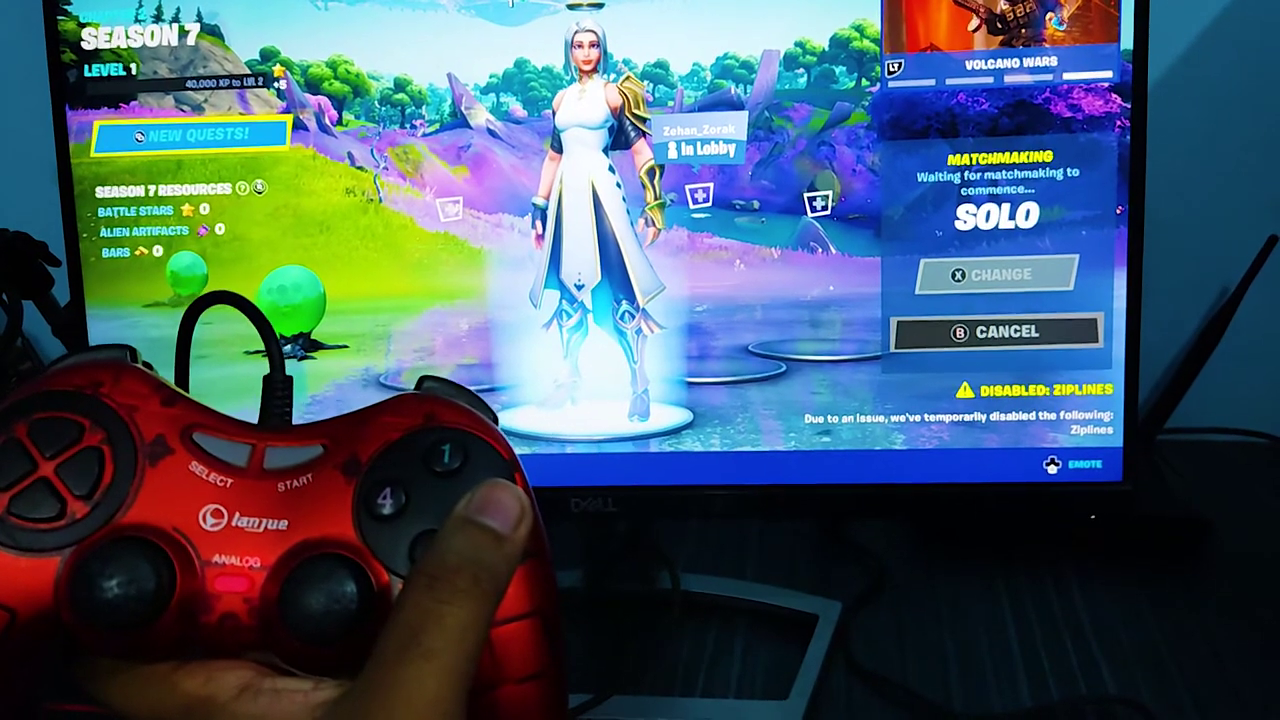
- Cancel the Solo matchmaking to return to the Fortnite lobby
key(Escape)
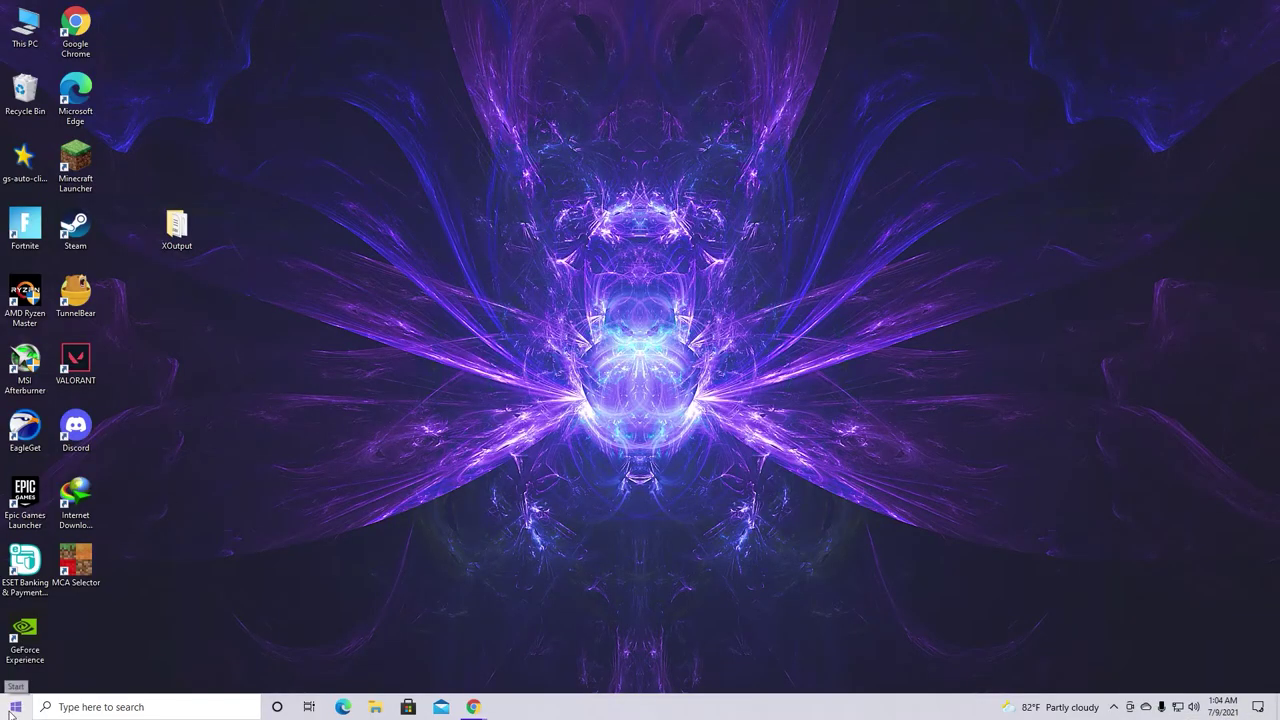
- Find Control Panel via Start search, confirm the Generic USB Joystick in Devices and Printers, then close it
click(14, 708)
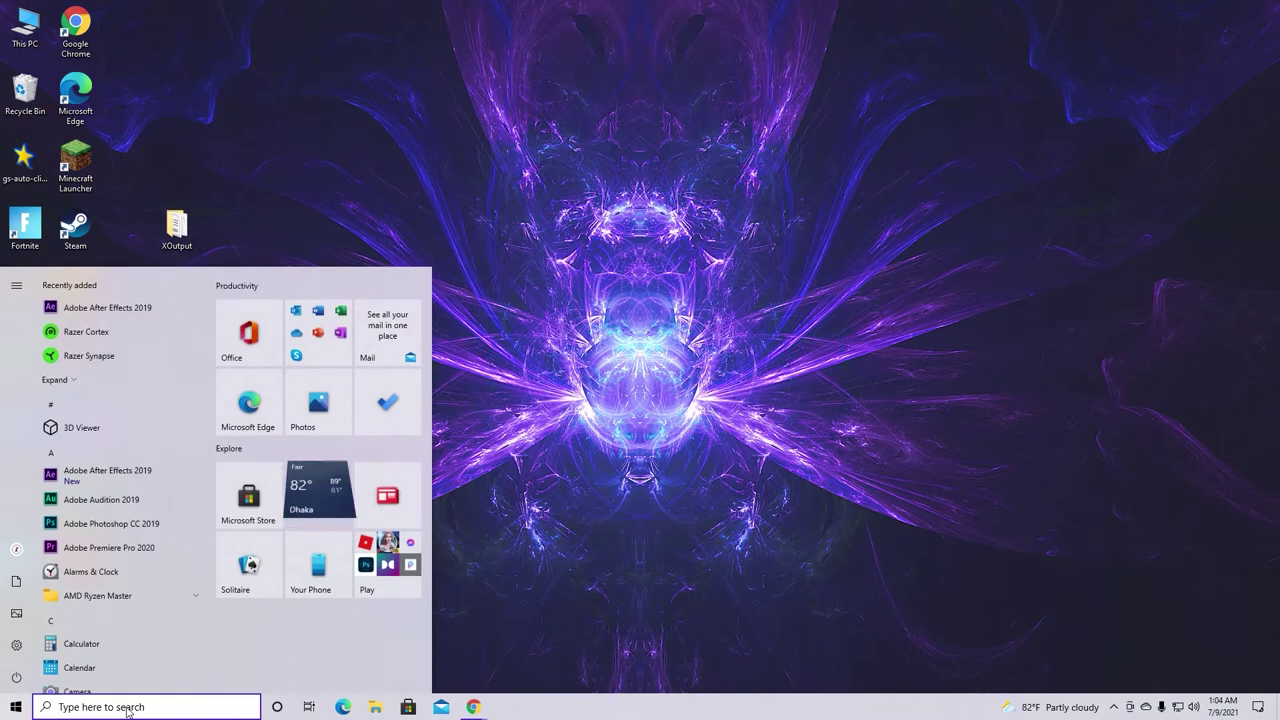
click(130, 708)
text(c)
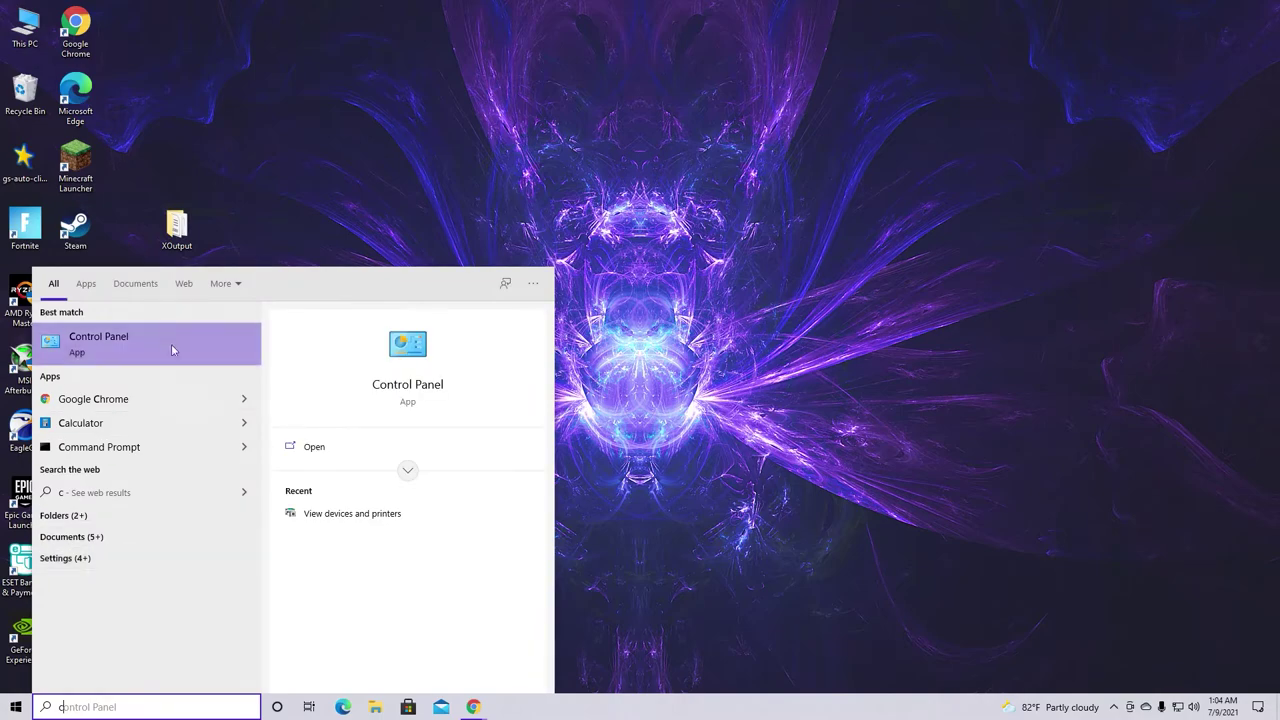
click(171, 356)
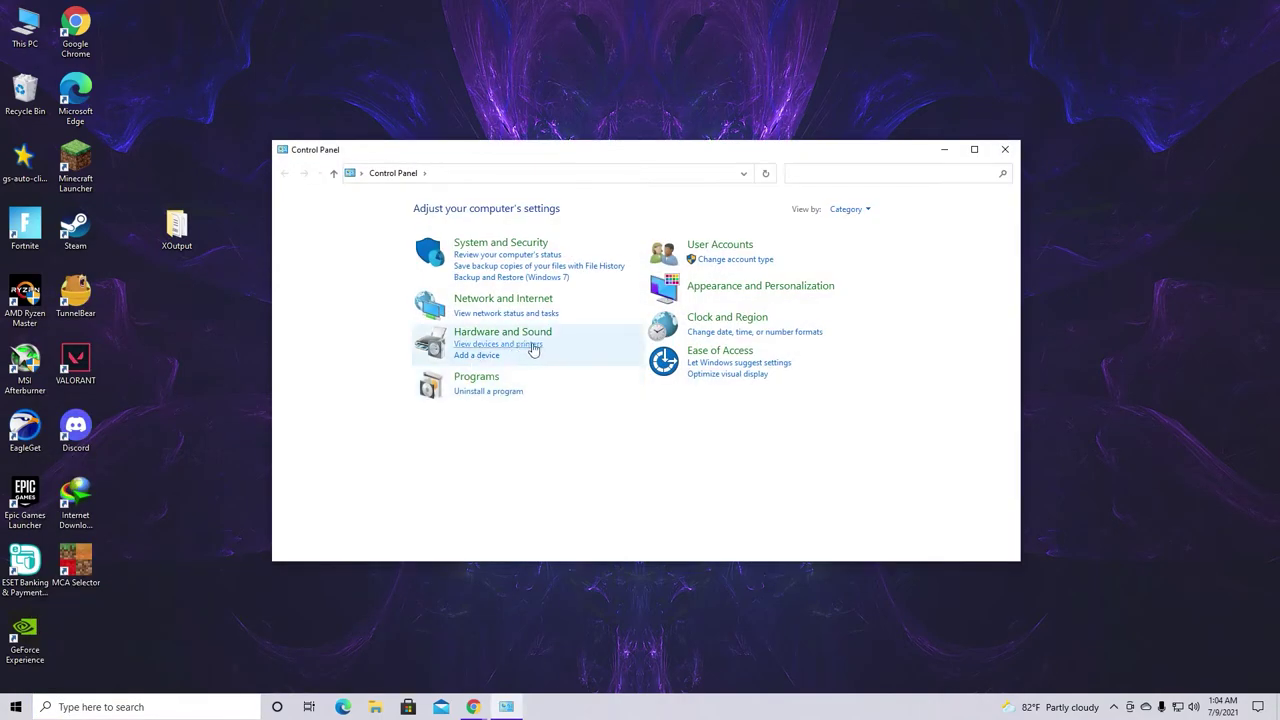
click(536, 350)
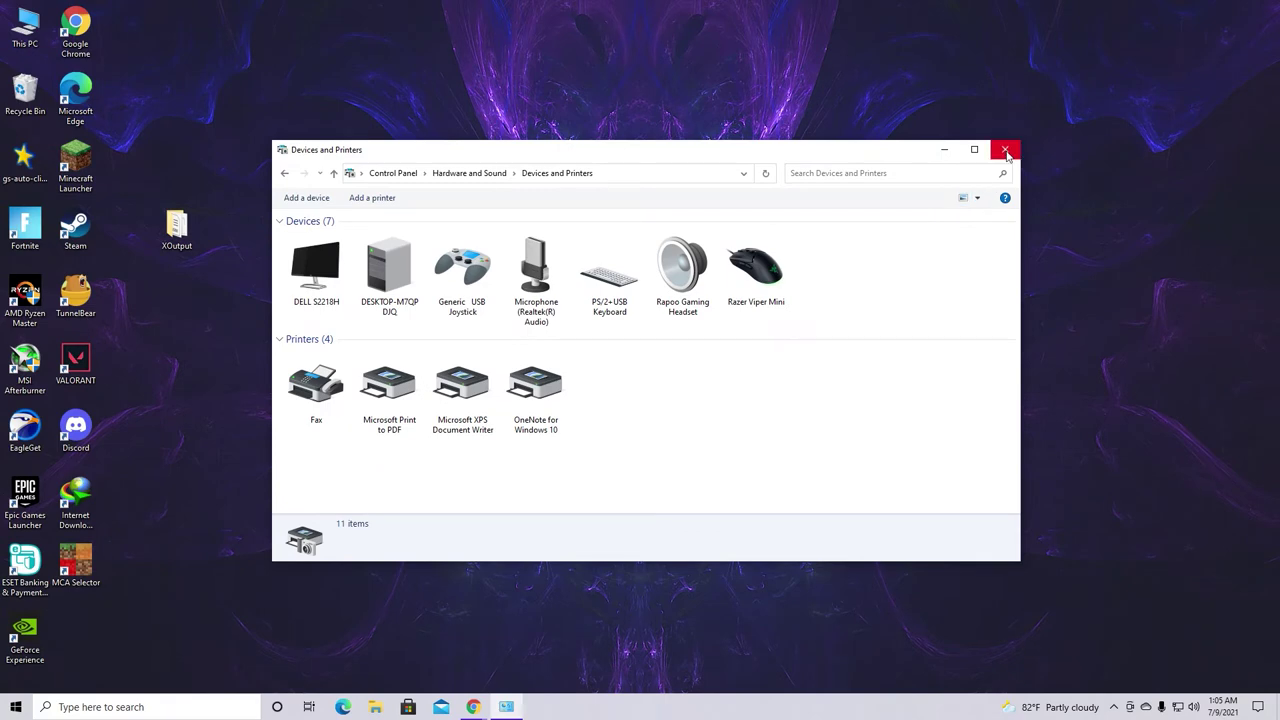
click(1006, 151)
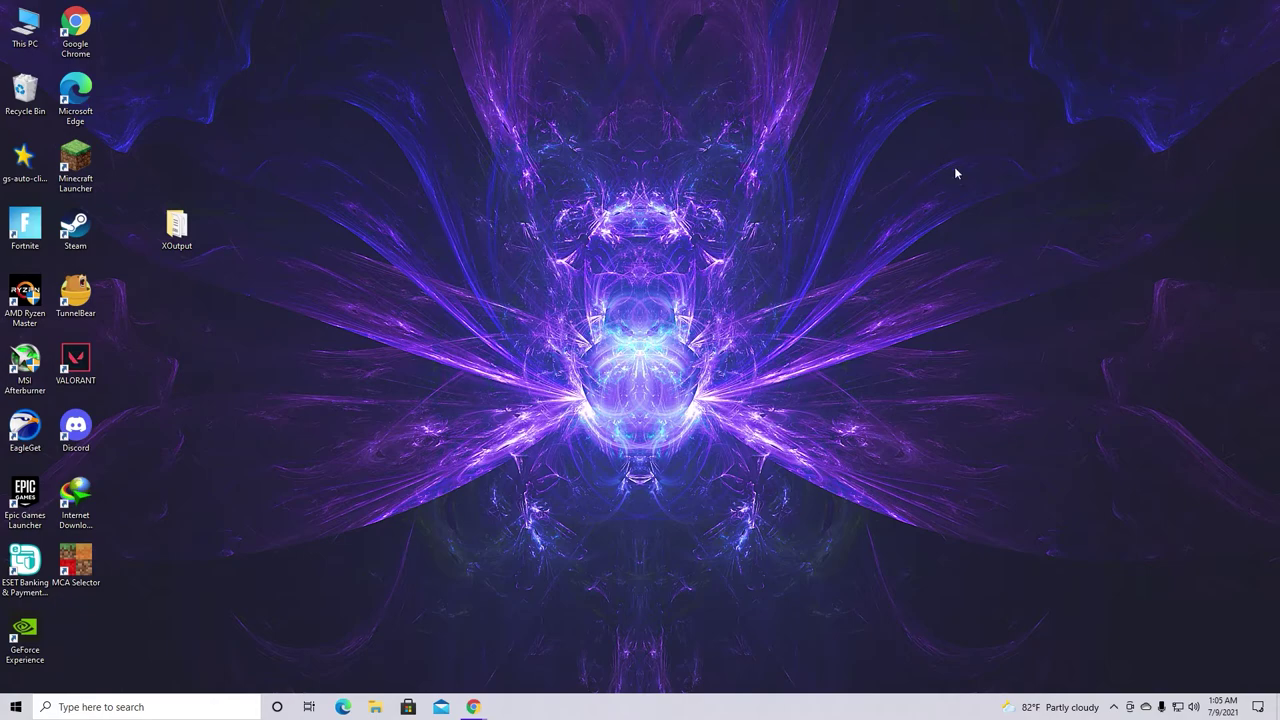
- Scroll the XOutput README on GitHub and check the latest stable release, XOutput 3.32
mouse_move(477, 708)
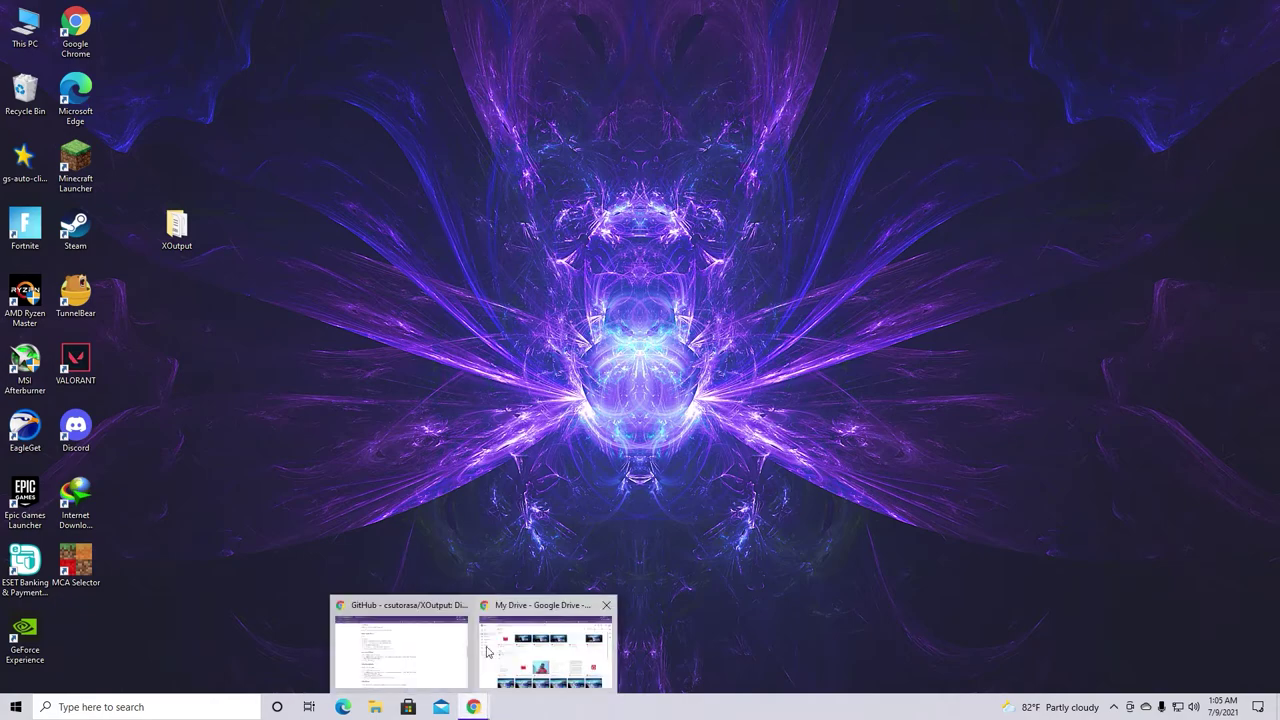
click(402, 639)
scroll(628, 451, up, 9)
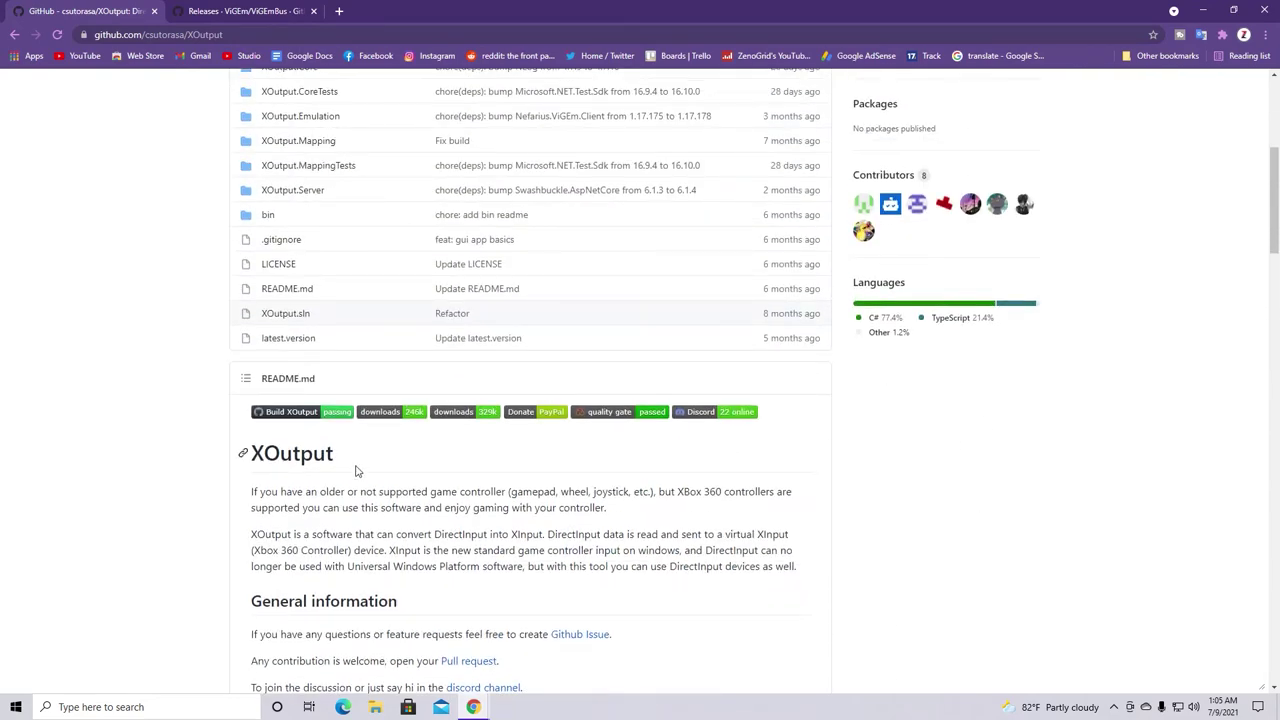
scroll(634, 523, up, 4)
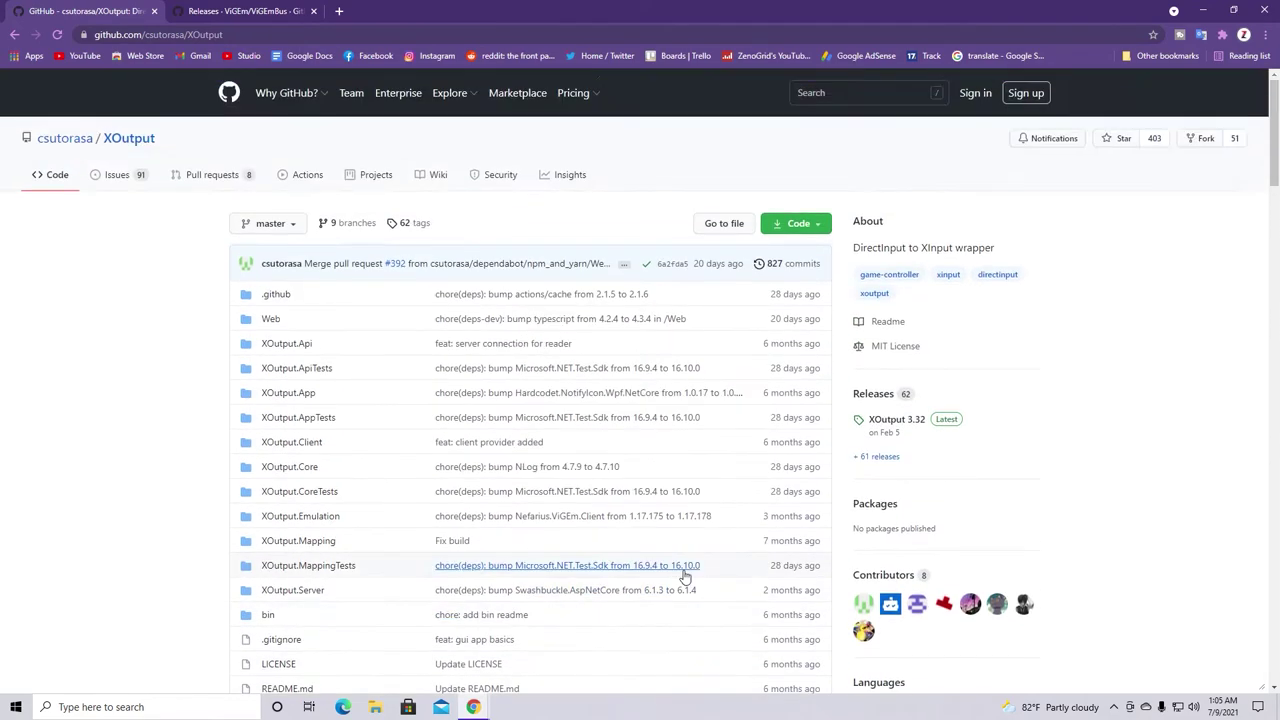
scroll(676, 573, down, 7)
scroll(653, 561, down, 3)
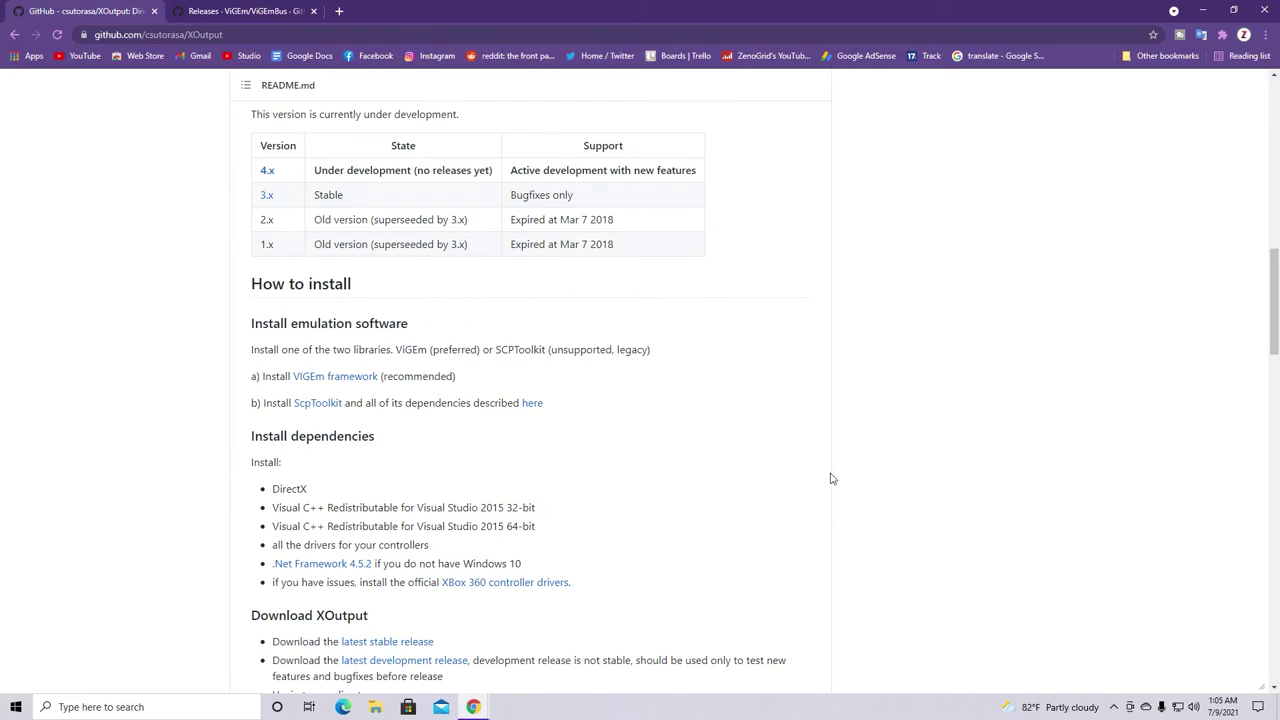
scroll(715, 497, down, 3)
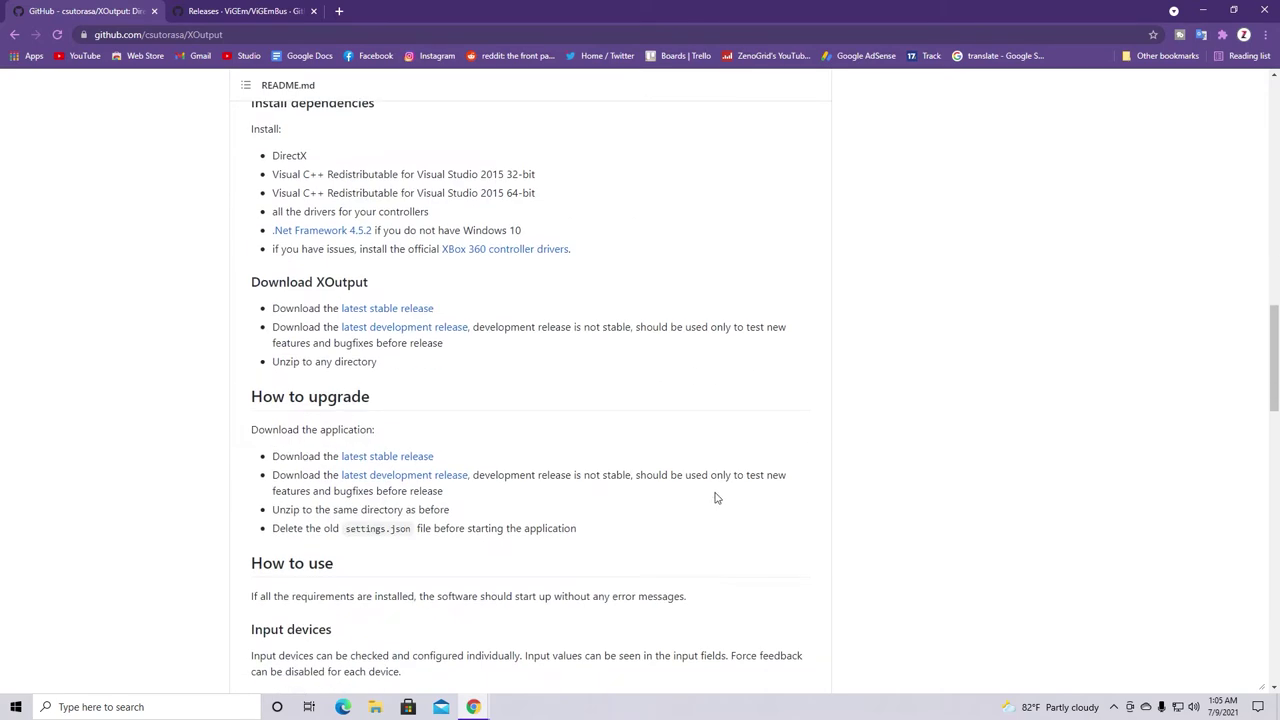
click(418, 312)
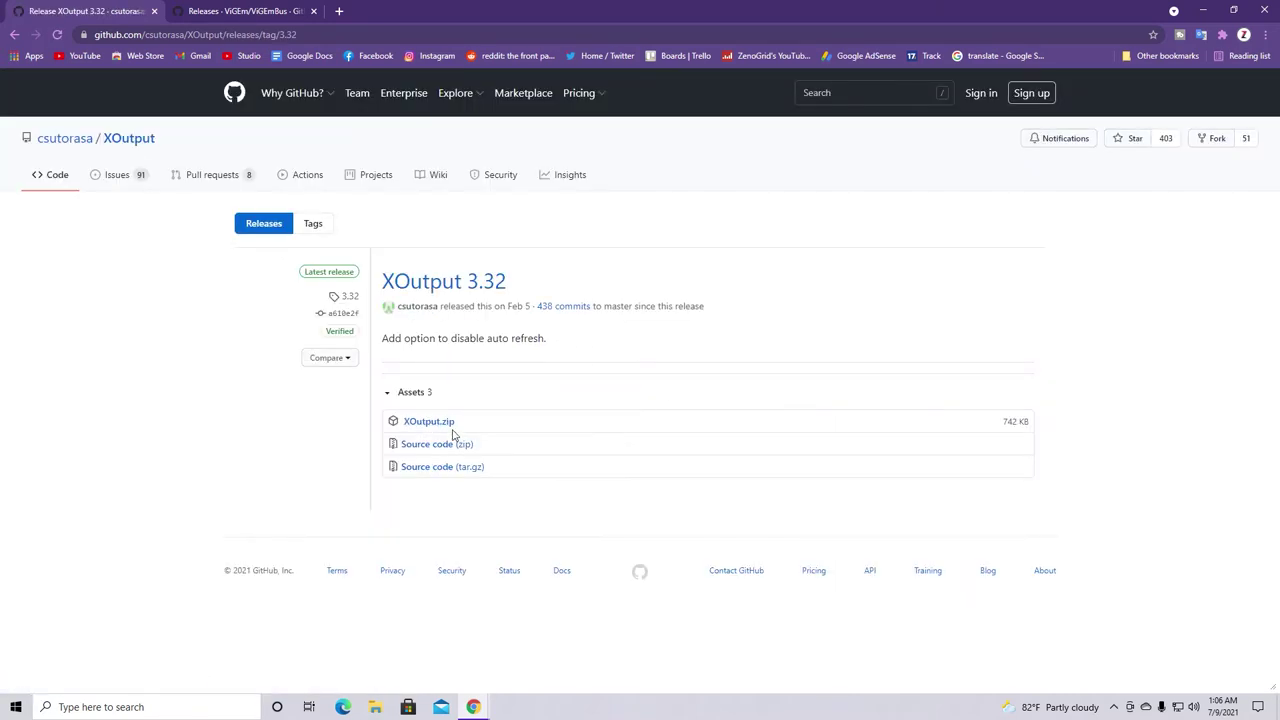
key(alt+Left)
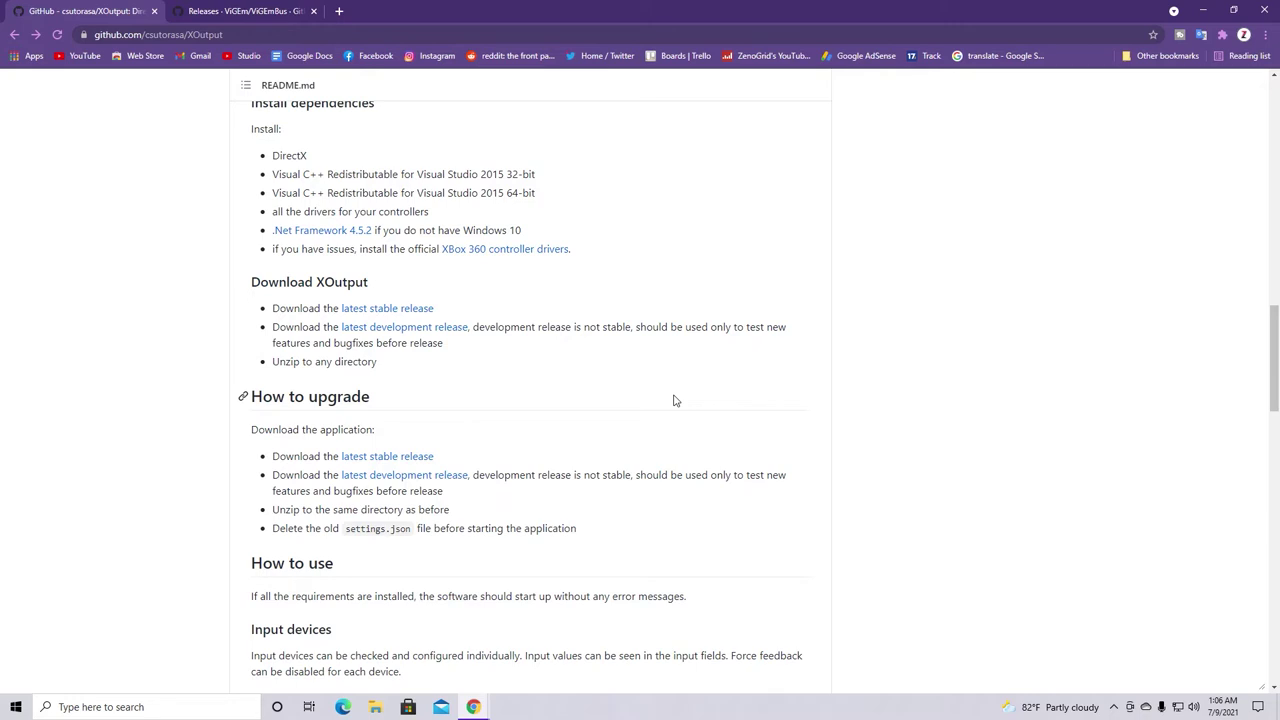
- Highlight the README's install dependencies and the Download XOutput instructions
scroll(683, 357, up, 2)
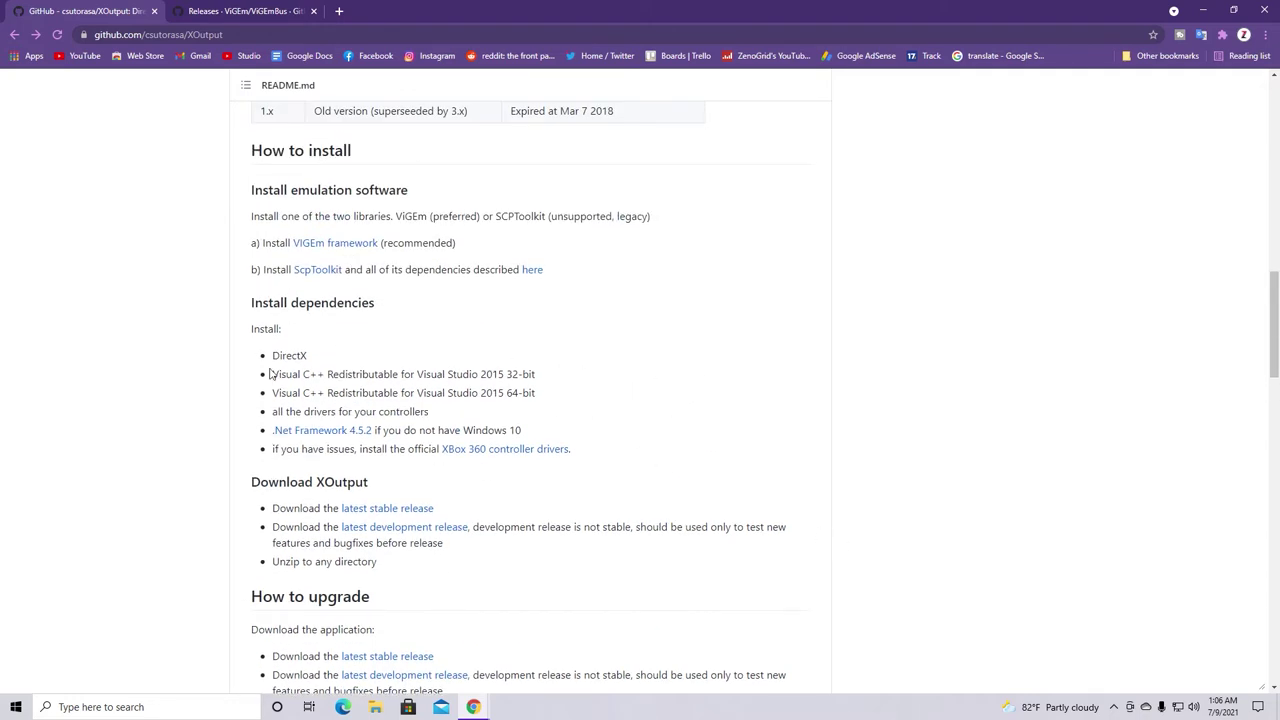
scroll(278, 376, down, 1)
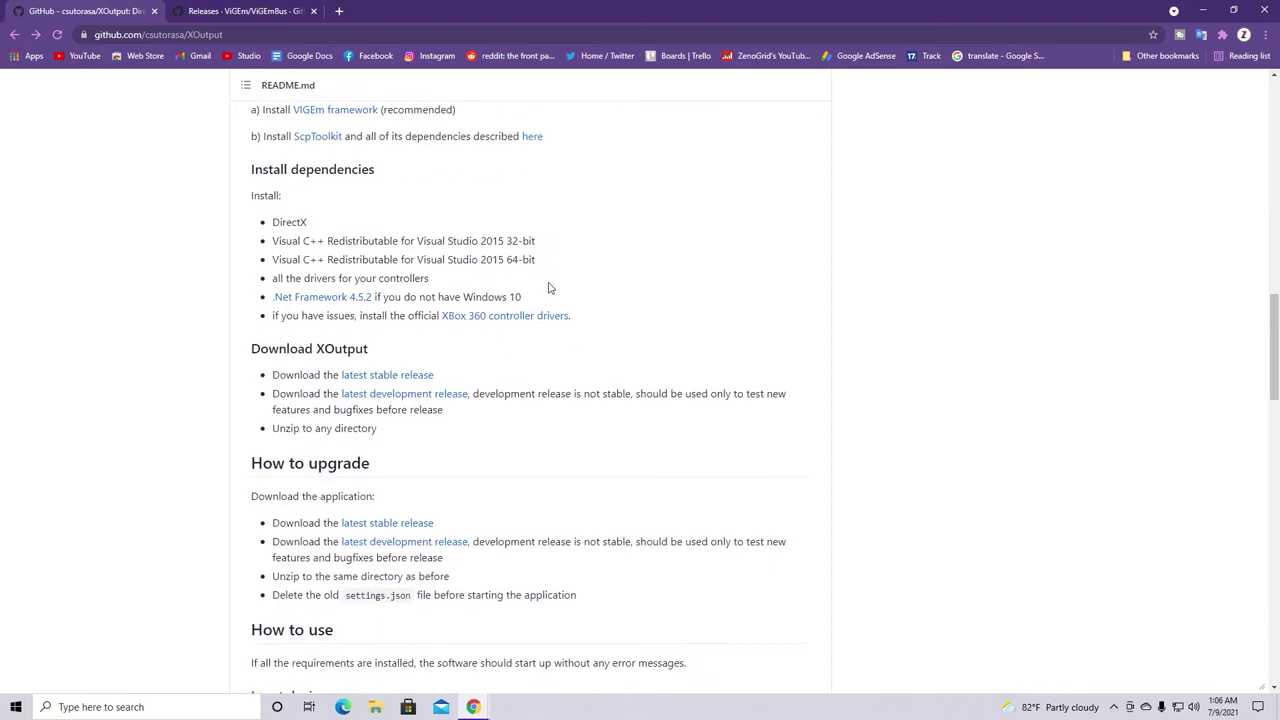
drag(261, 217, 703, 314)
click(704, 316)
drag(579, 315, 690, 688)
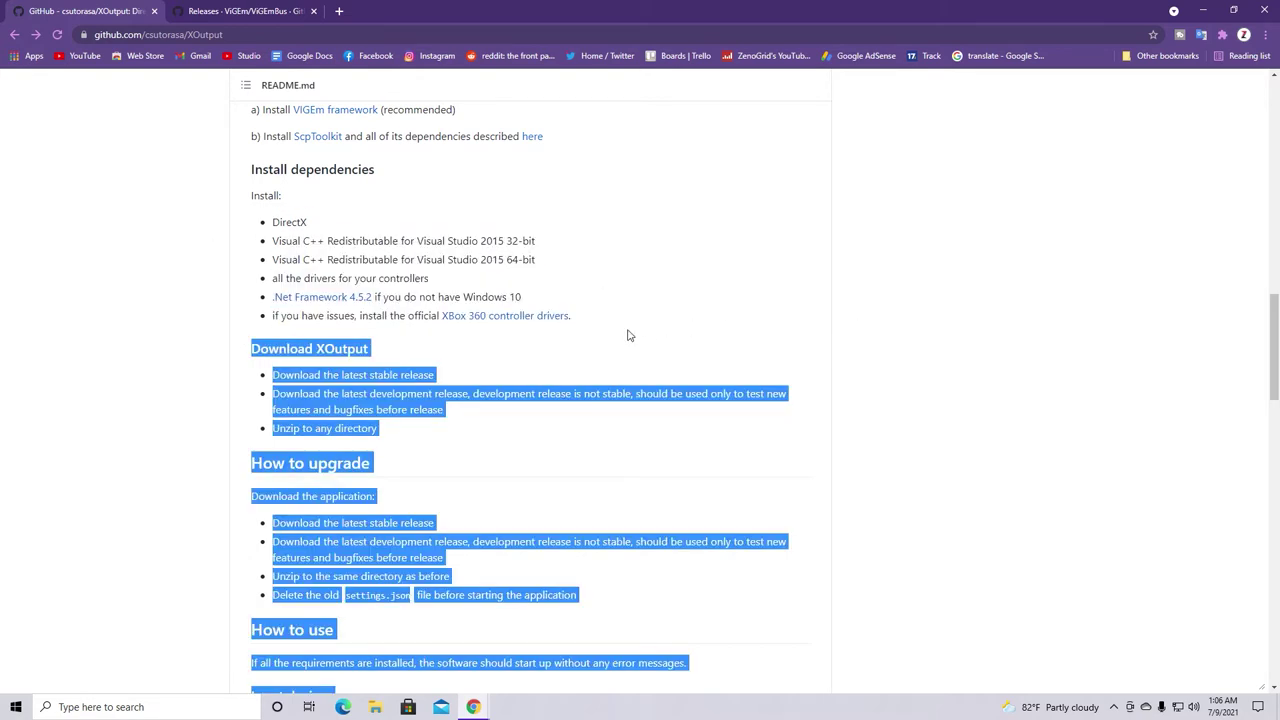
- Review the ViGEmBus 1.17.333 assets, ViGEmBusSetup_x64.msi and ViGEmBusSetup_x86.msi
click(232, 11)
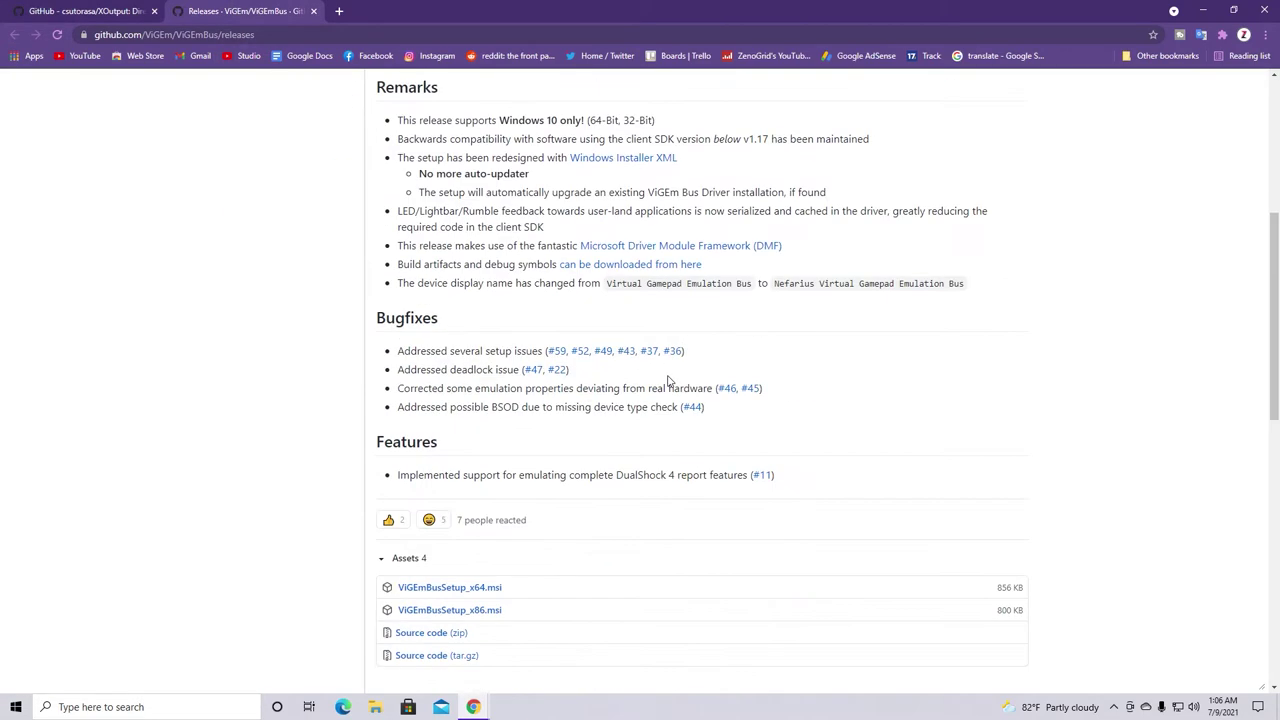
scroll(668, 380, down, 3)
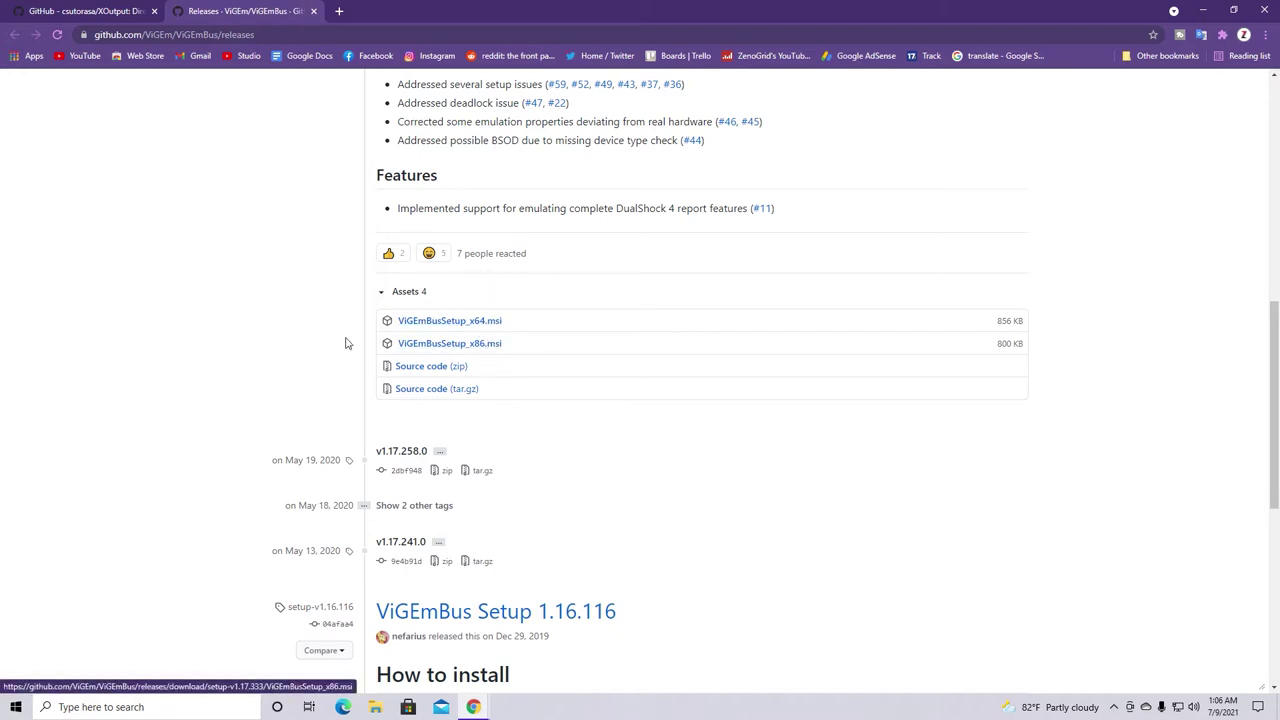
click(90, 11)
click(589, 255)
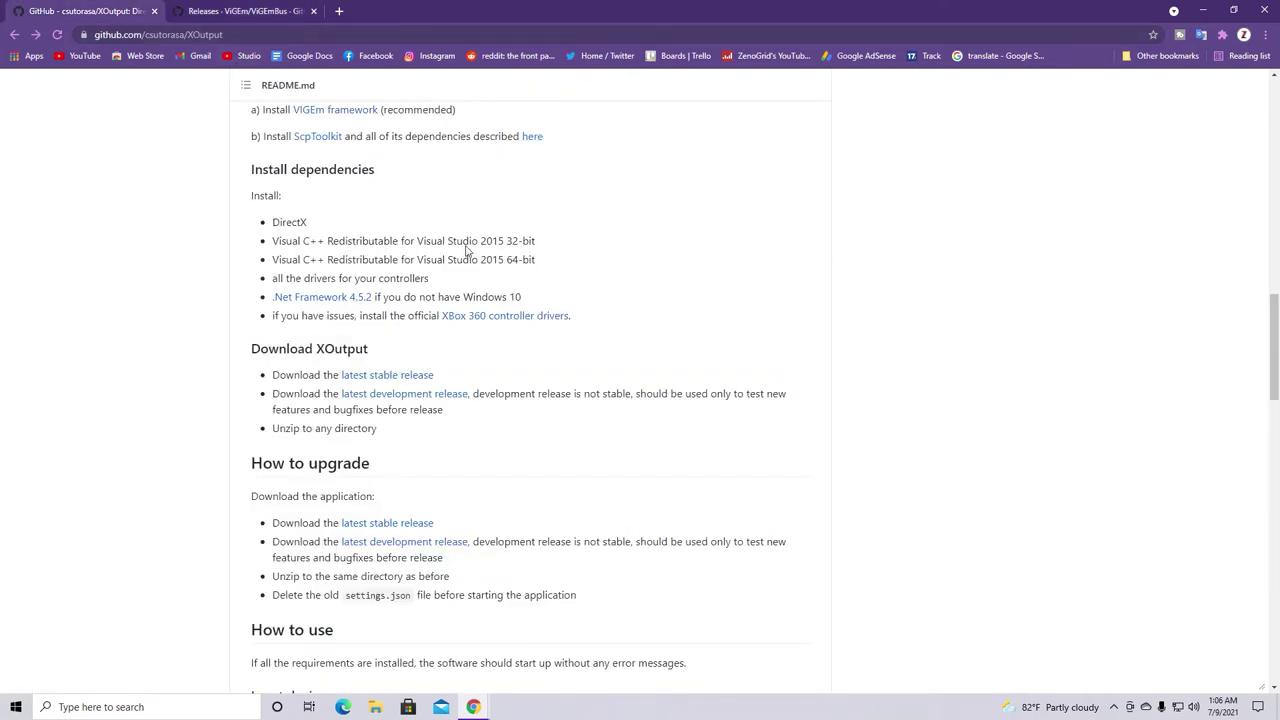
key(ctrl+Tab)
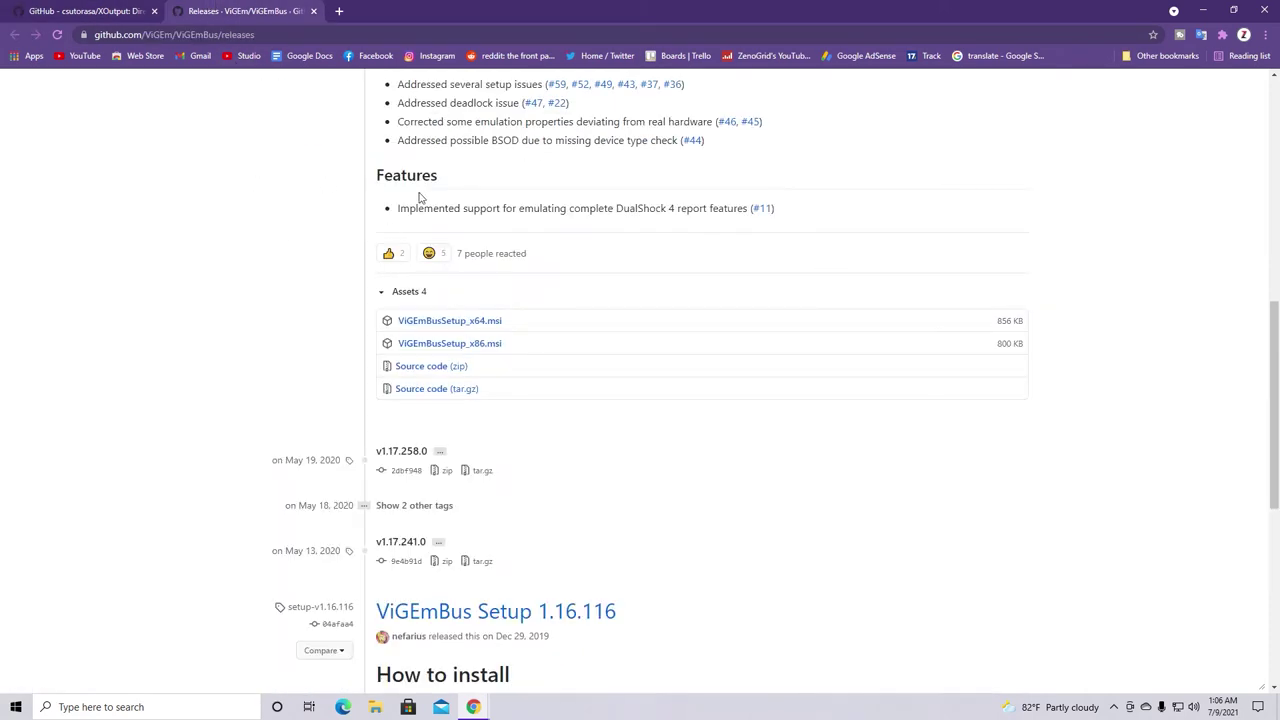
- Go through This PC and Downloads, reposition the XOutput folder, and open it
click(1203, 11)
double_click(20, 18)
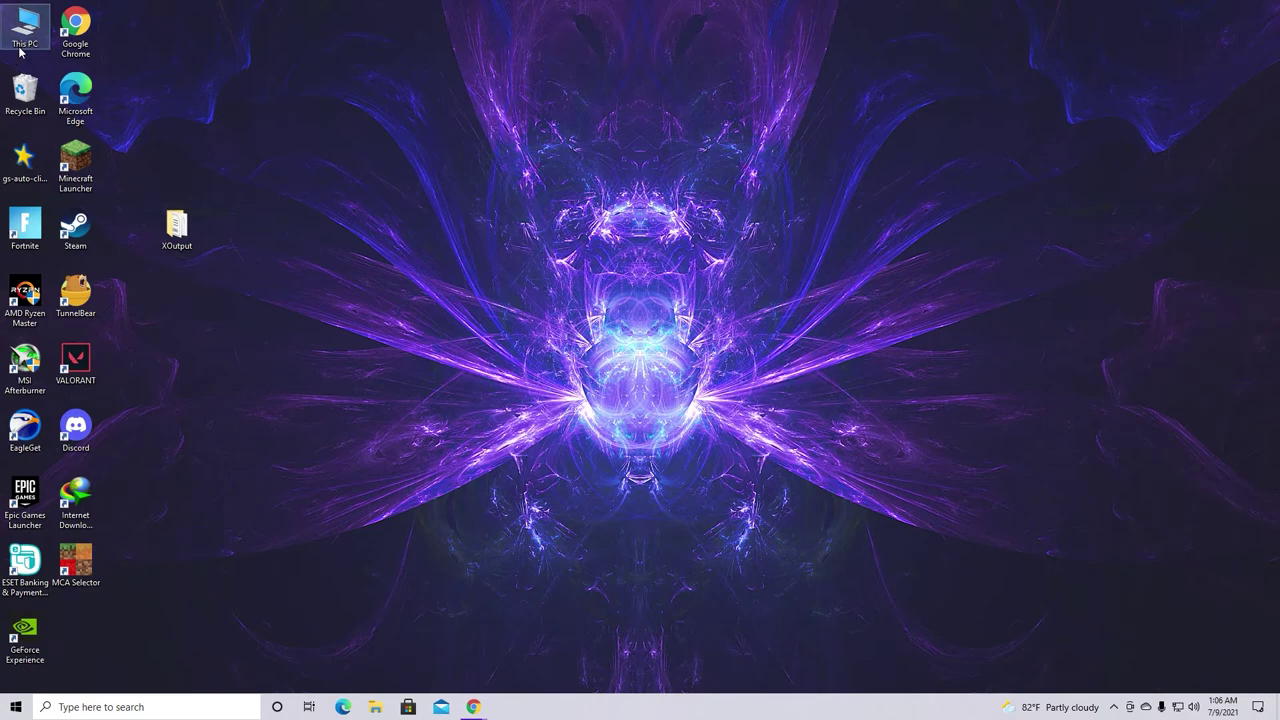
double_click(707, 118)
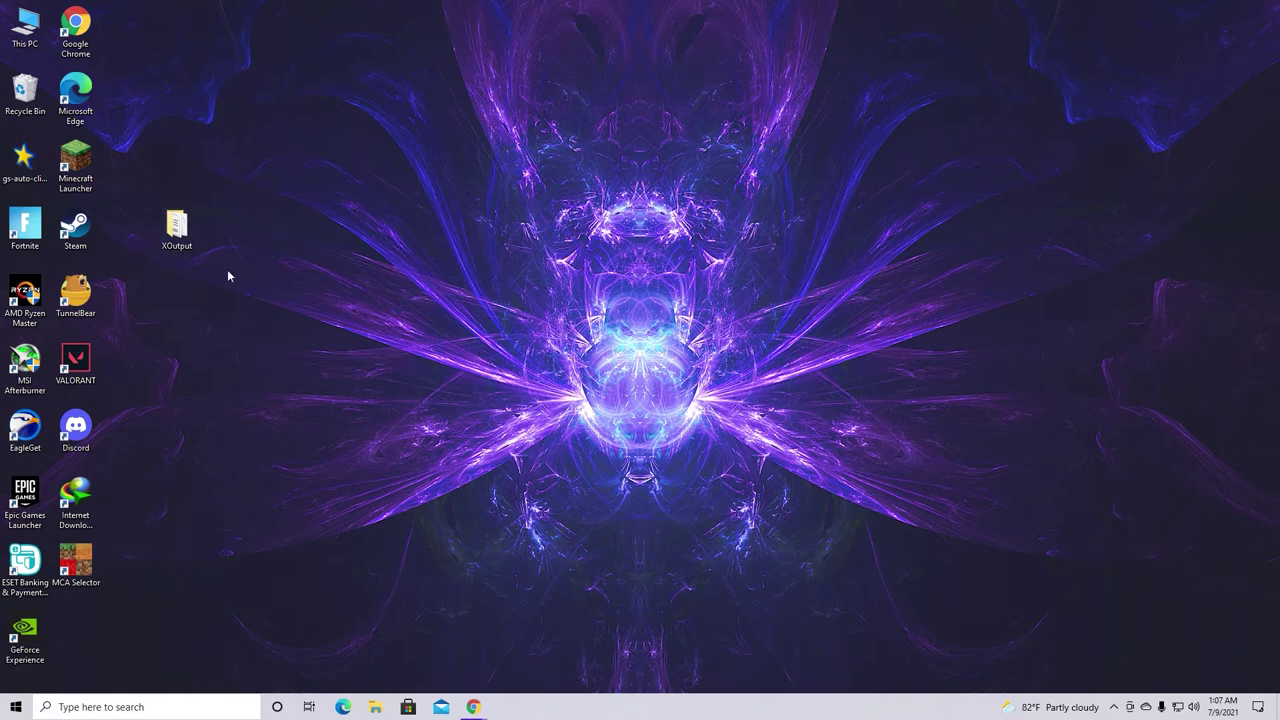
drag(176, 228, 330, 245)
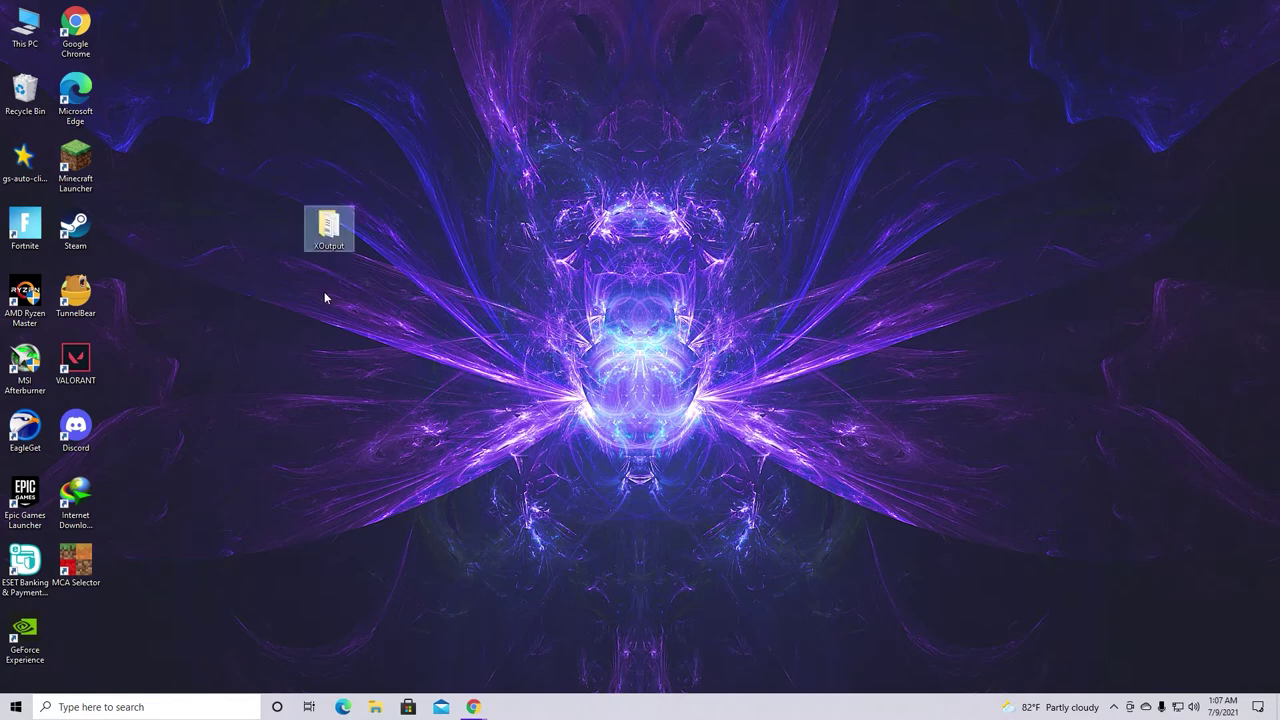
double_click(331, 240)
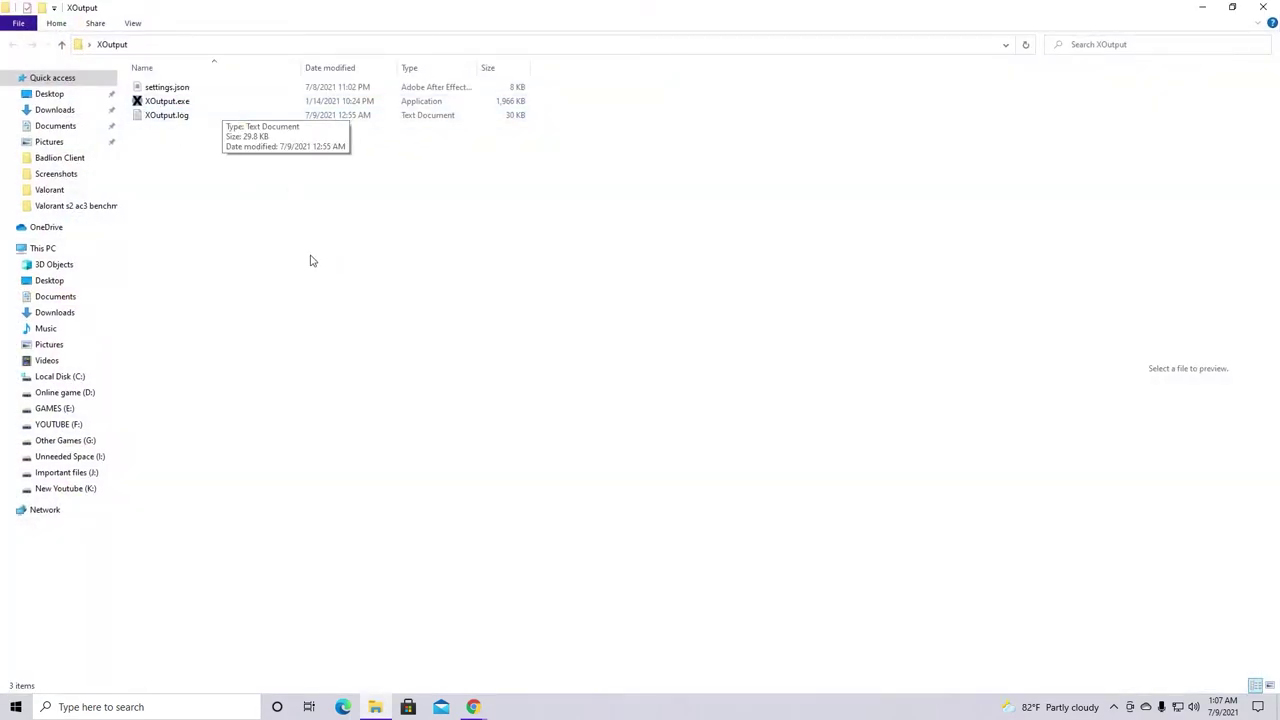
- Launch XOutput.exe, check the ViGEm installed log message, and remove the old virtual controller
double_click(190, 103)
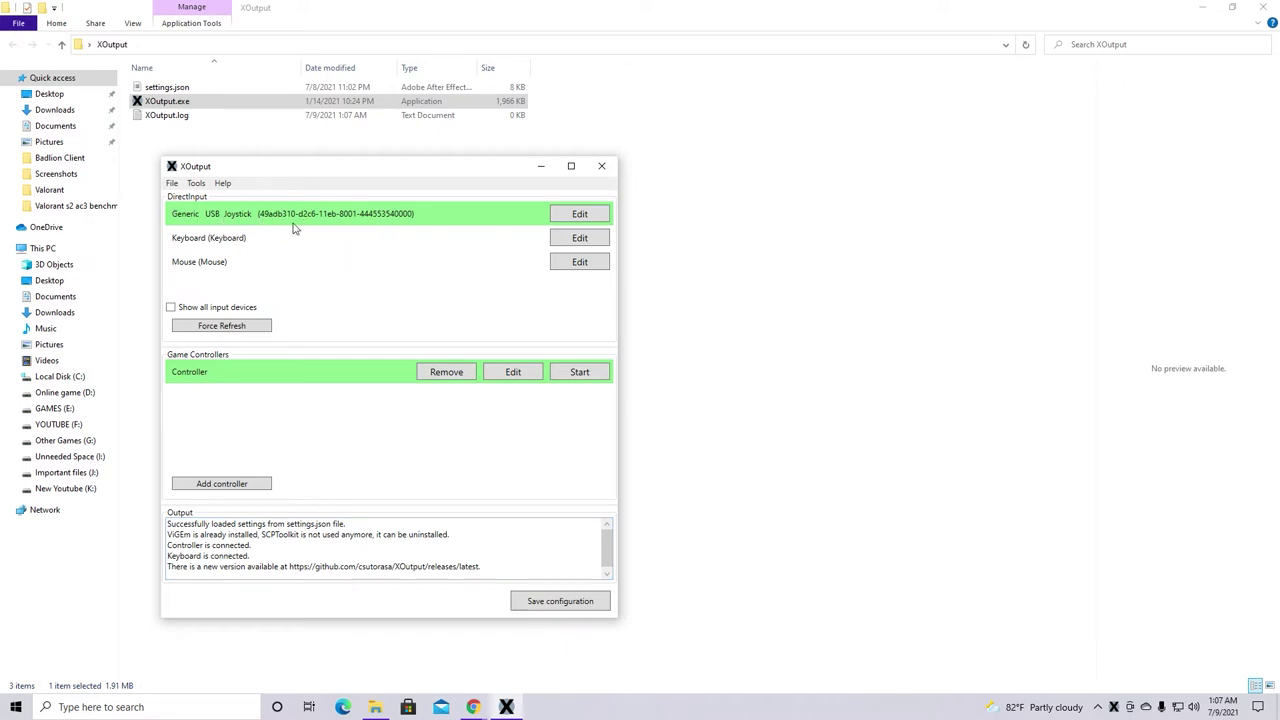
scroll(601, 564, down, 1)
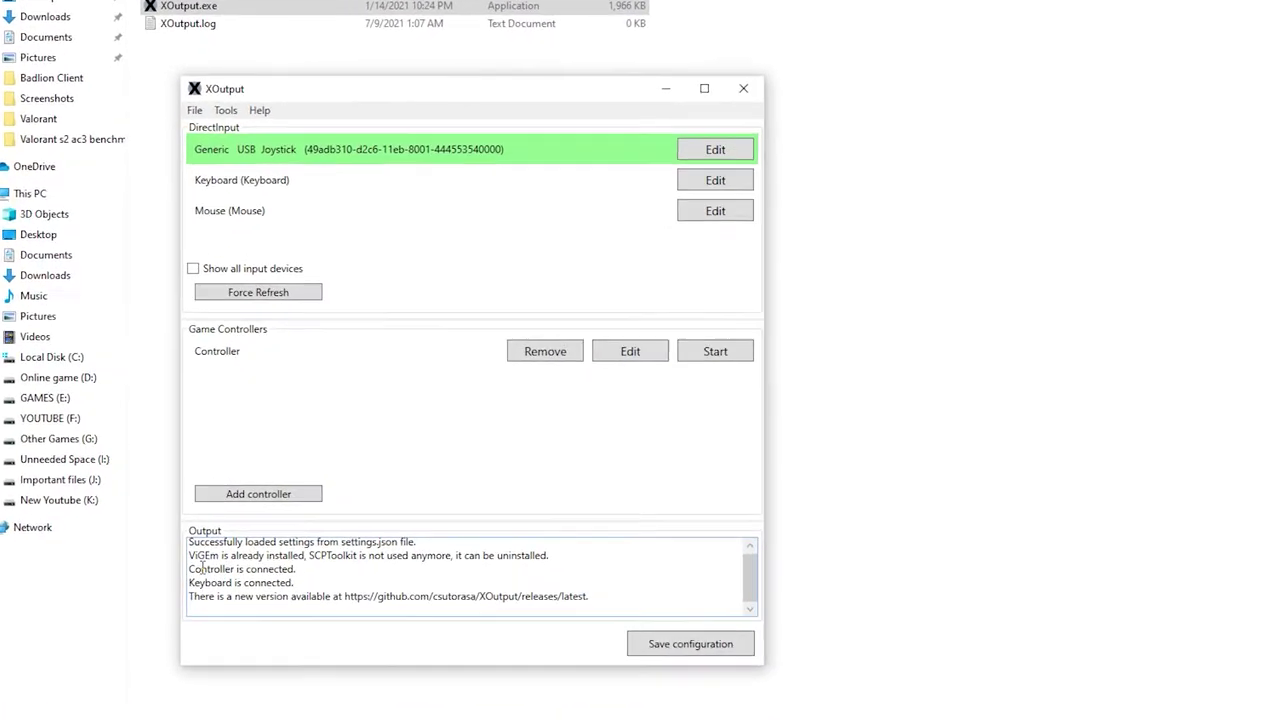
drag(167, 532, 275, 543)
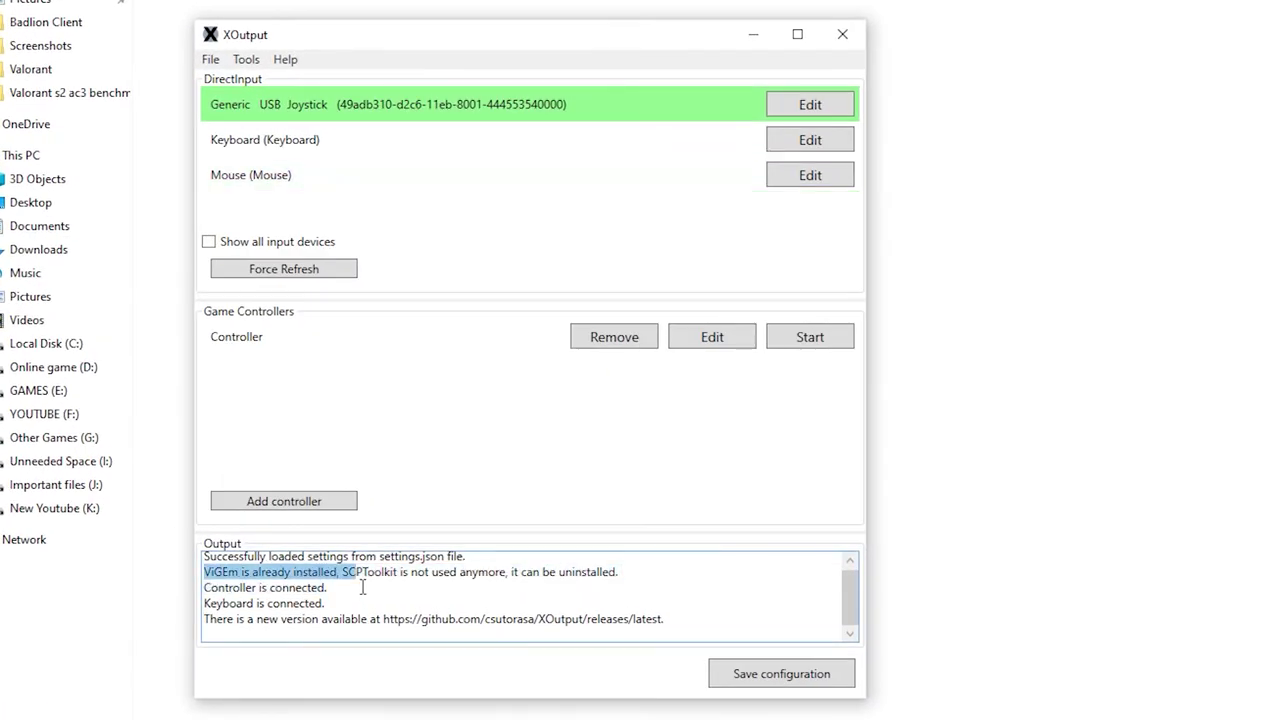
click(355, 589)
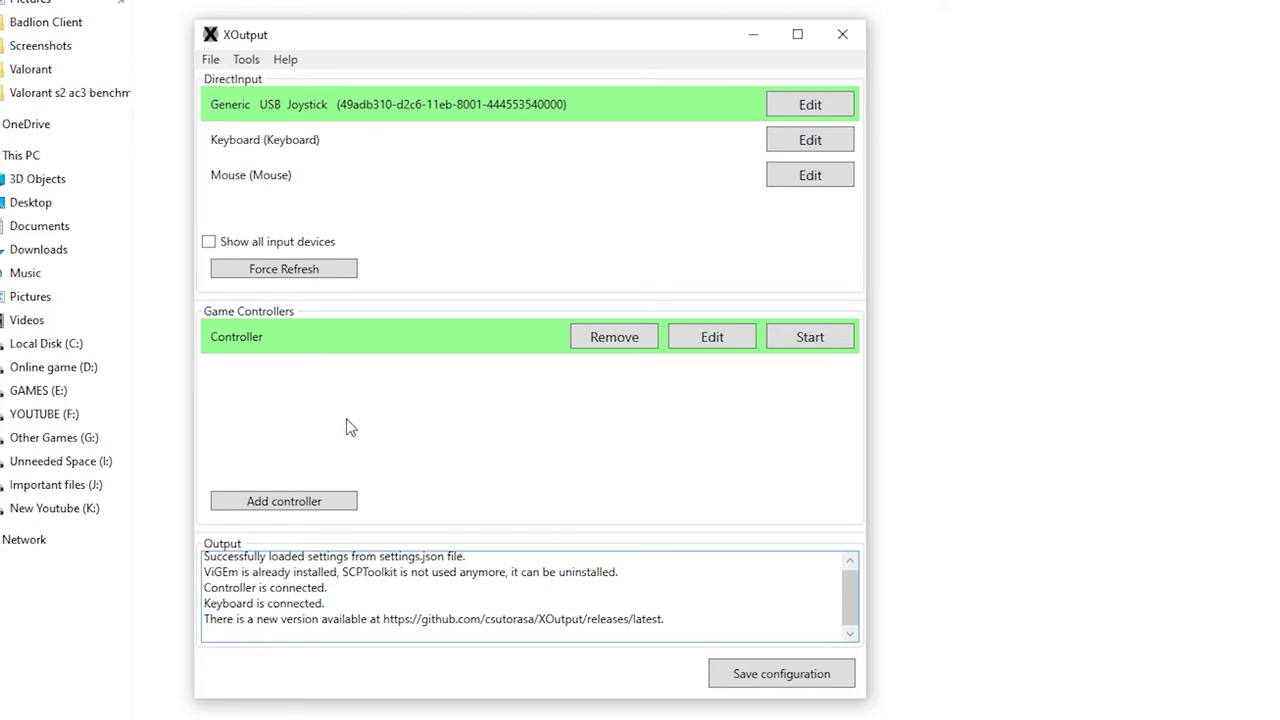
click(622, 338)
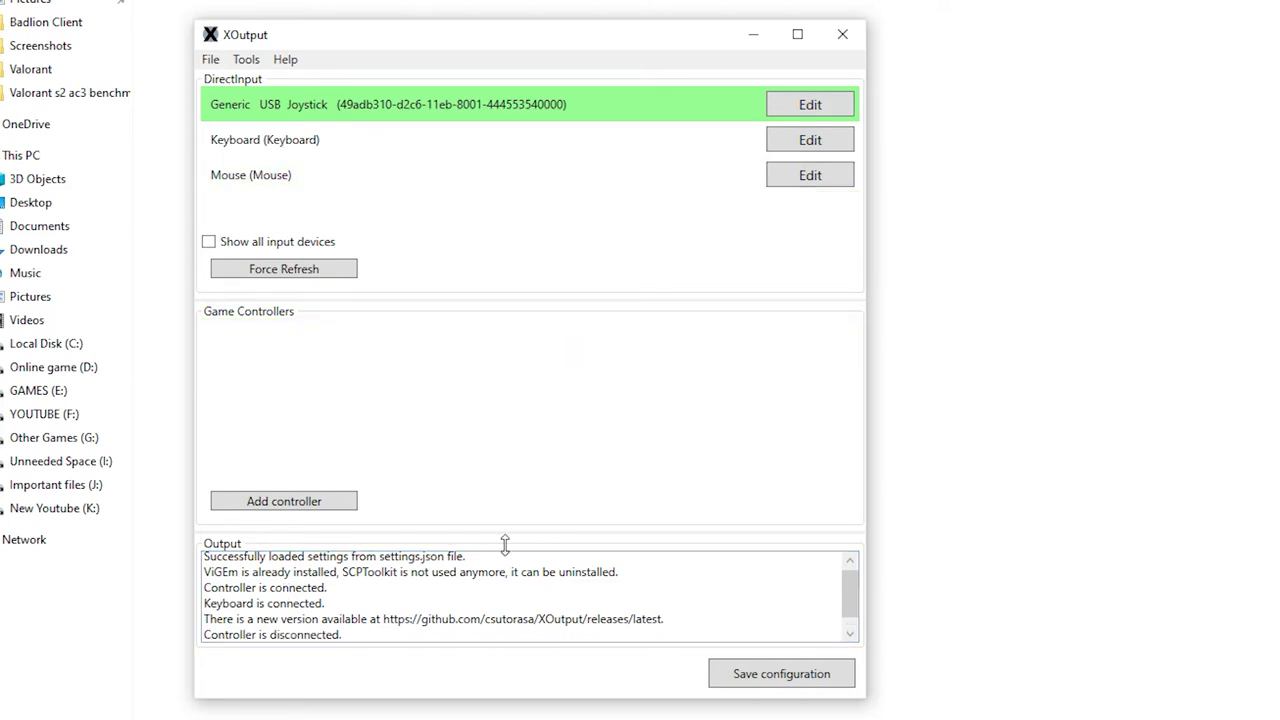
- Add a new virtual Controller, try Configure All in its mapping window, then cancel and close
click(326, 507)
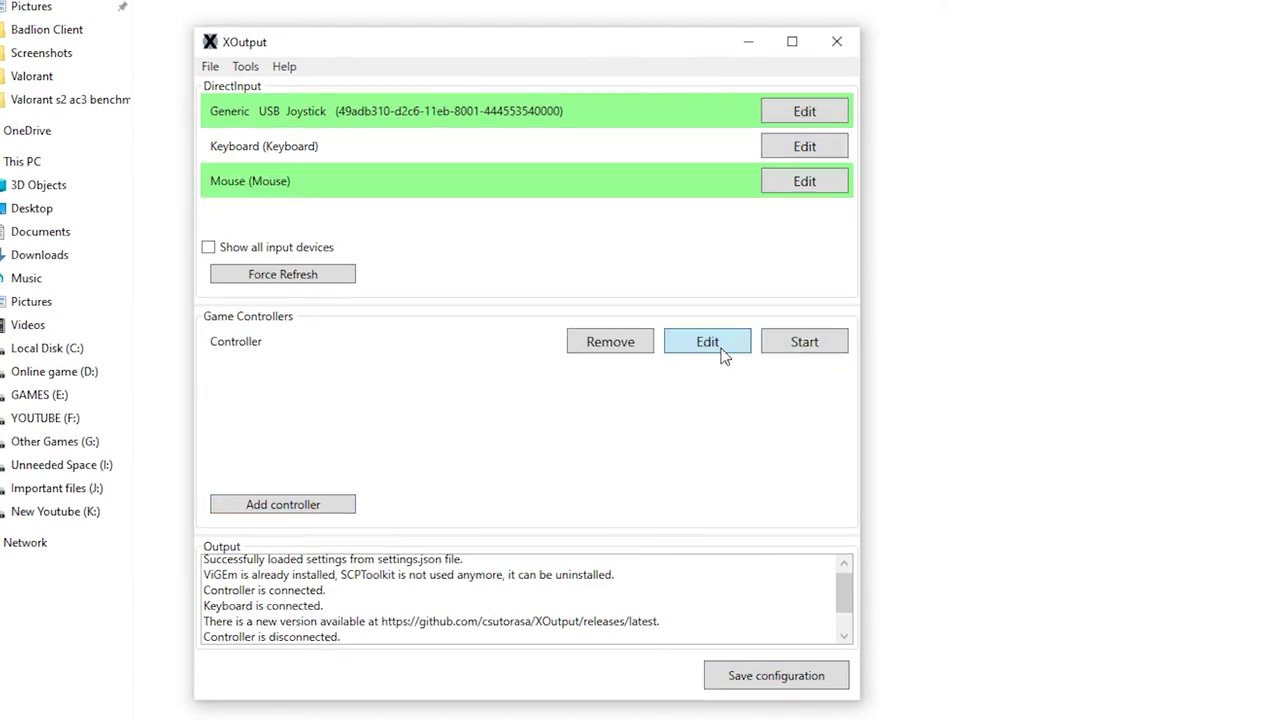
click(715, 342)
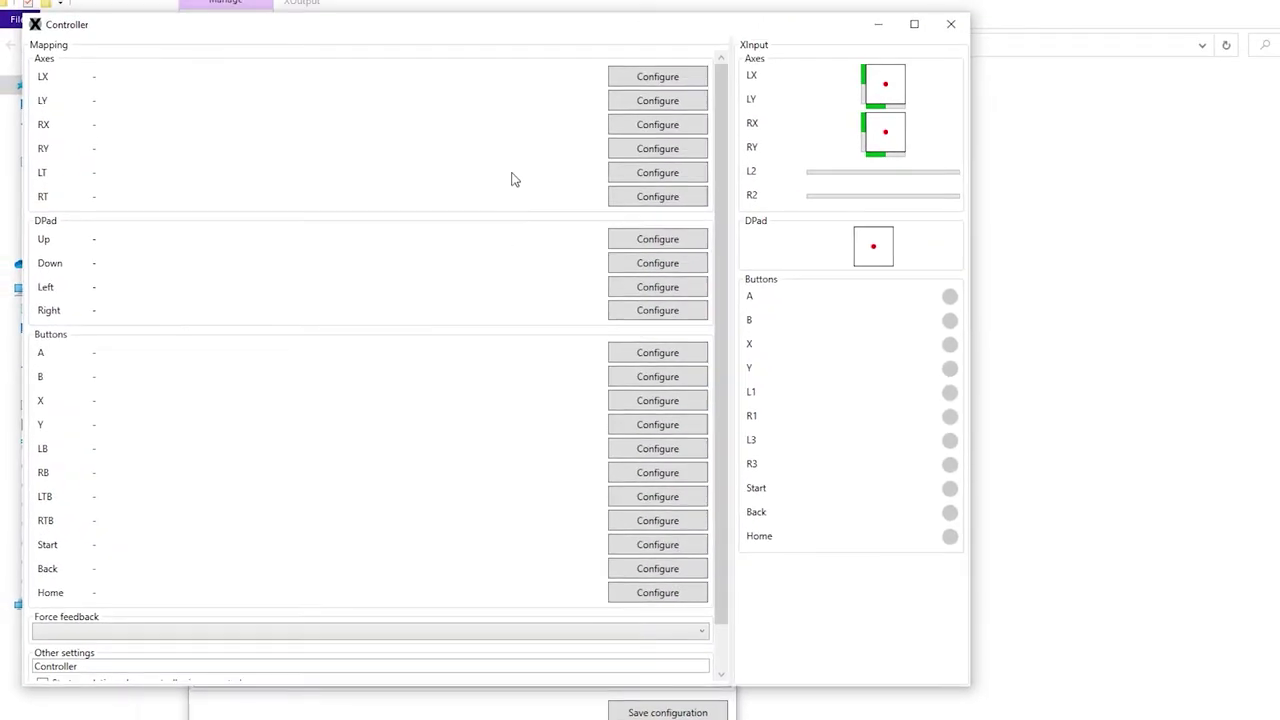
scroll(511, 179, down, 1)
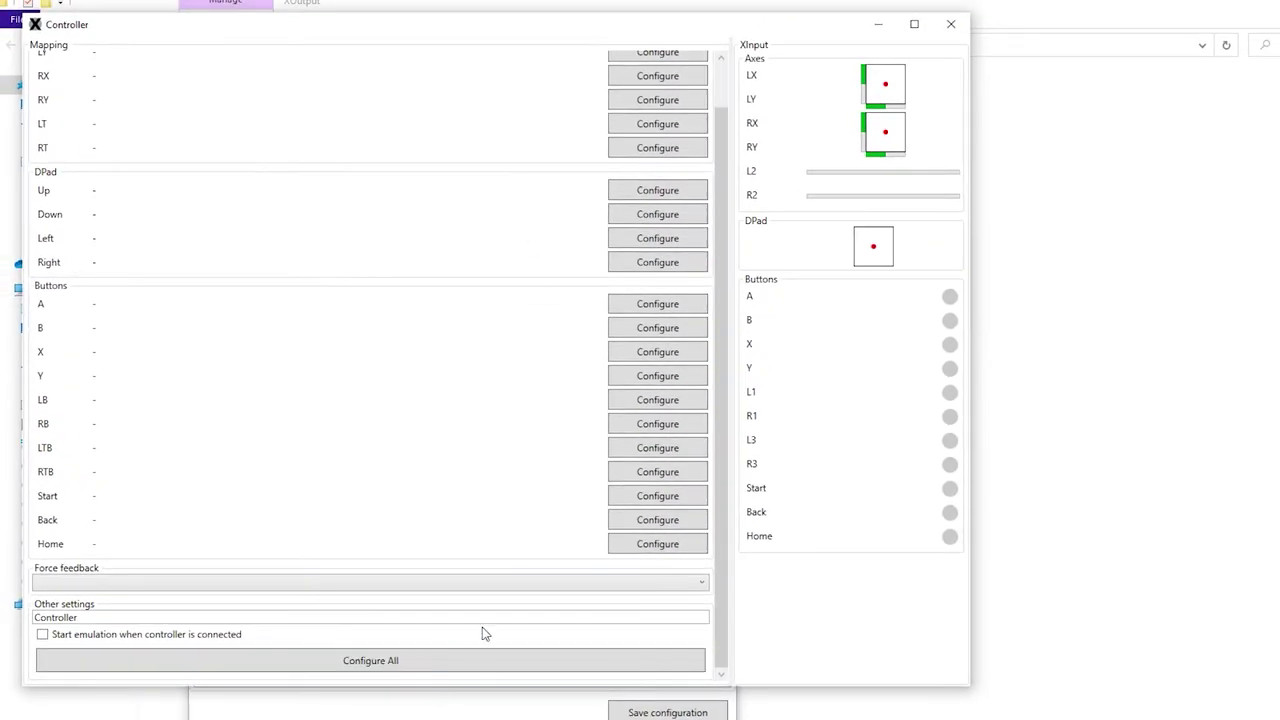
click(428, 664)
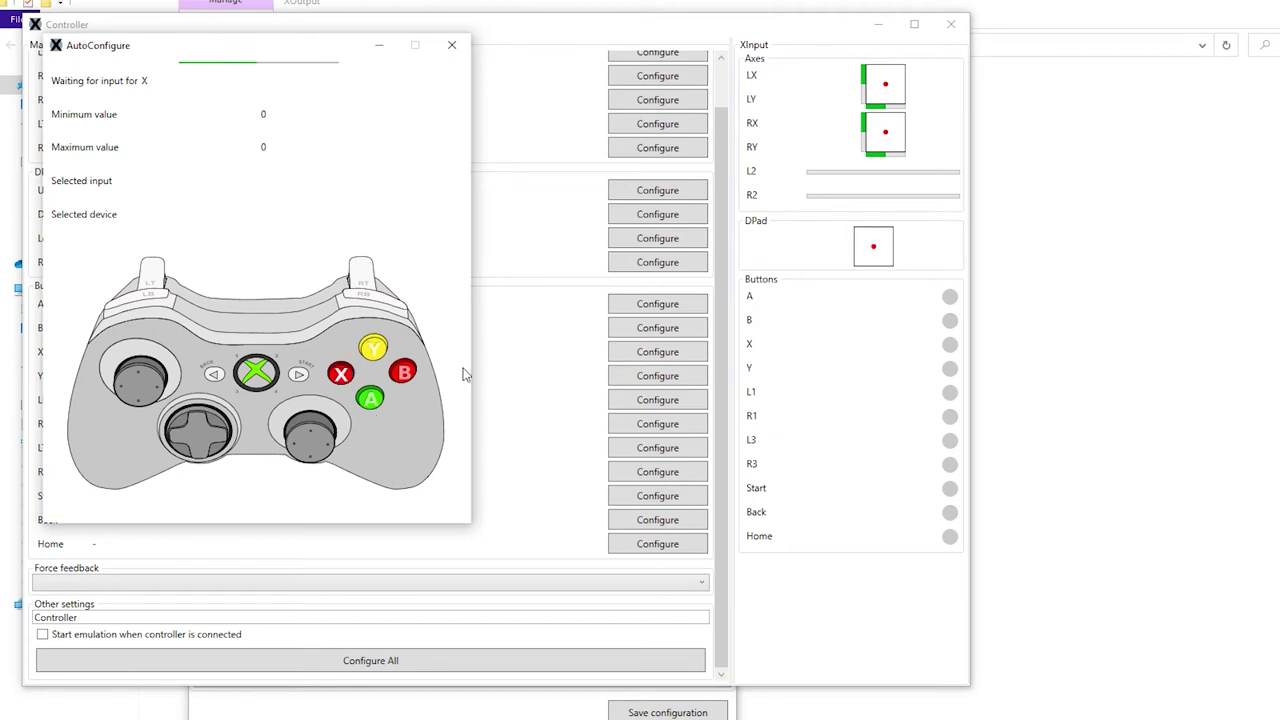
click(451, 44)
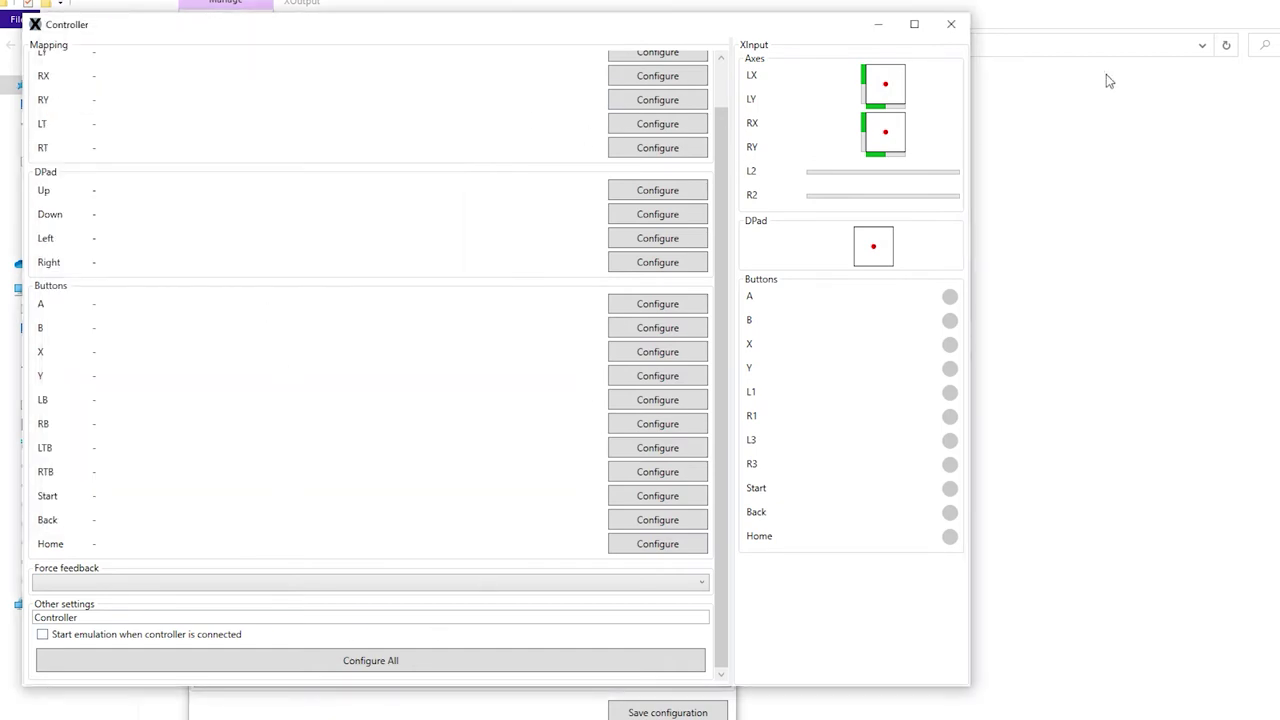
click(951, 24)
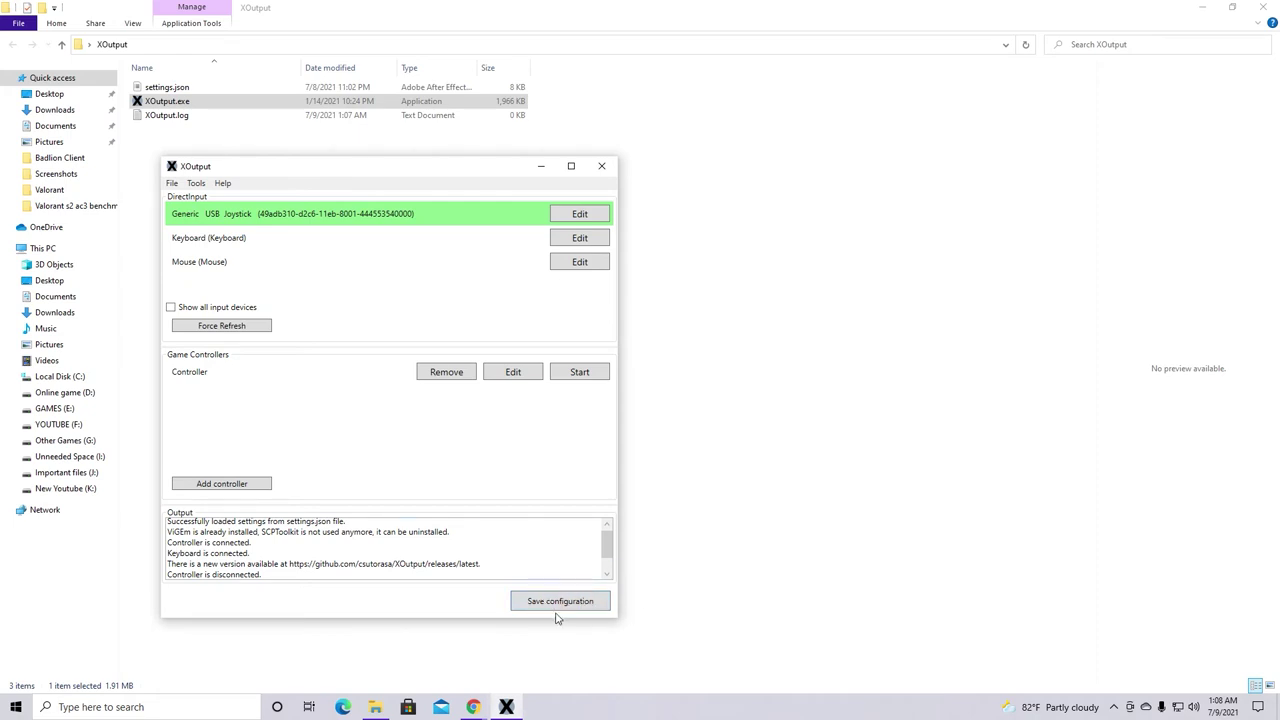
- Start the virtual Controller on its Game Controllers row
click(601, 381)
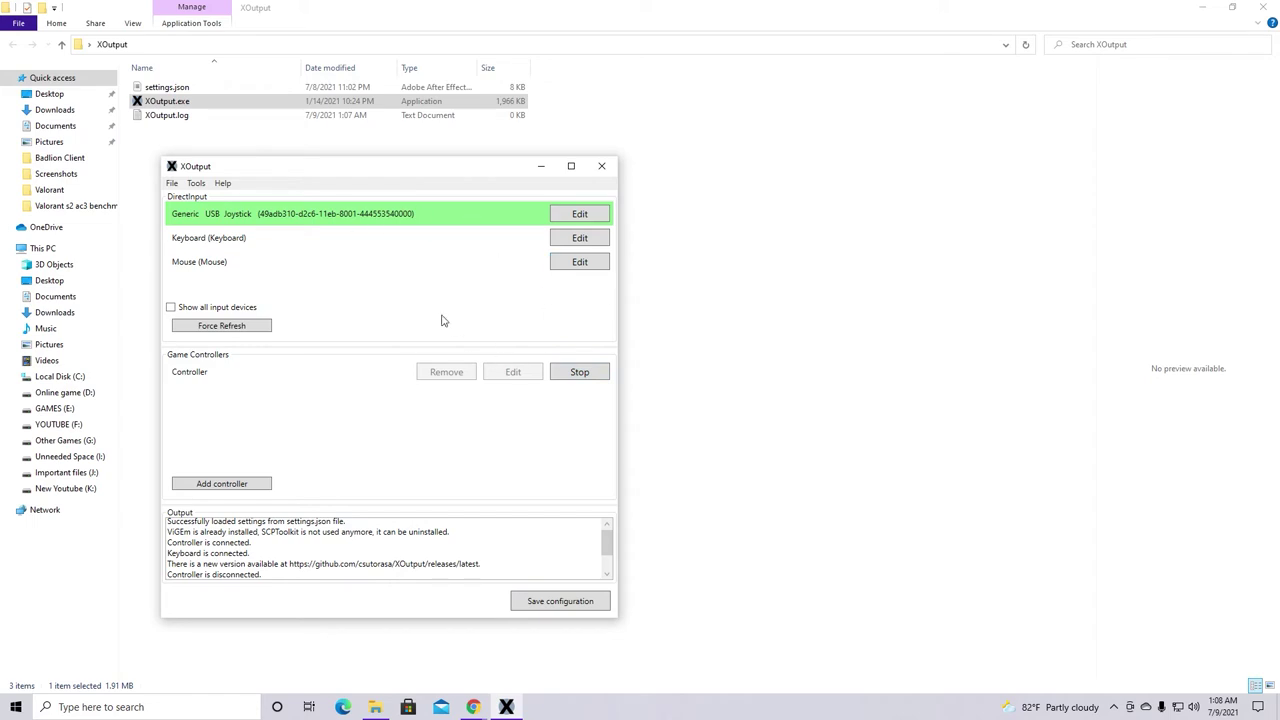
click(197, 184)
click(222, 198)
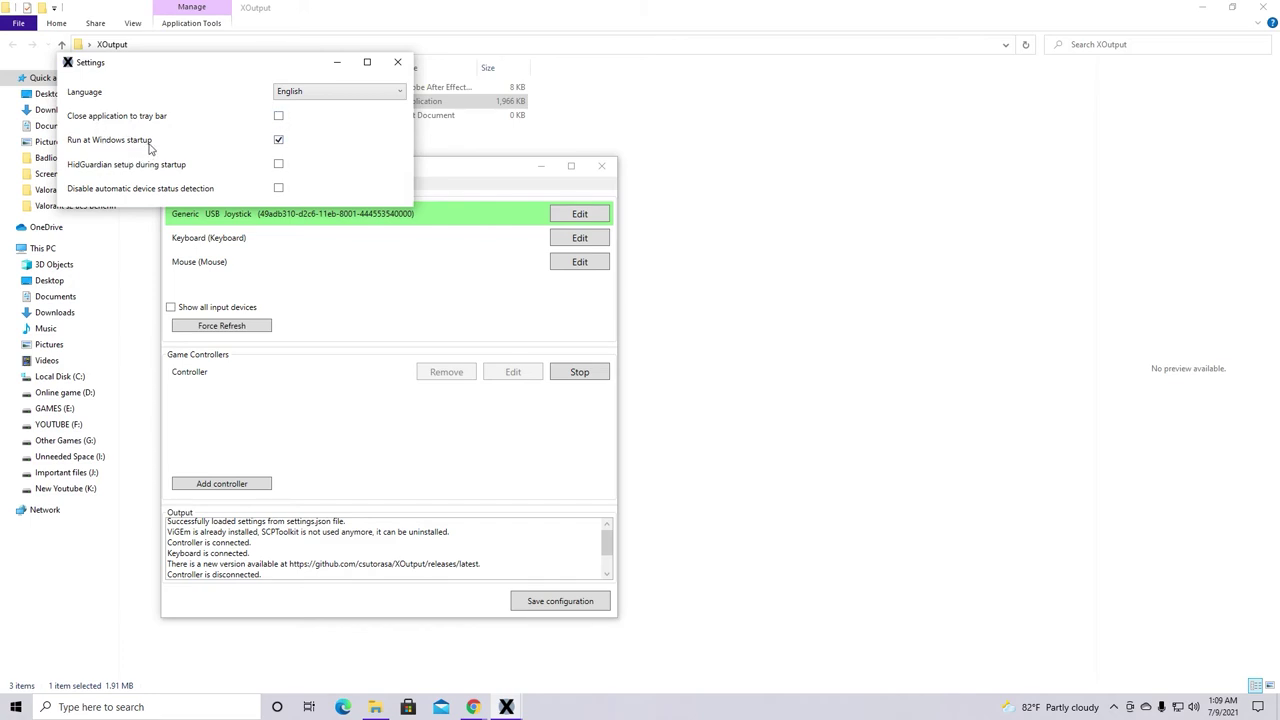
click(398, 62)
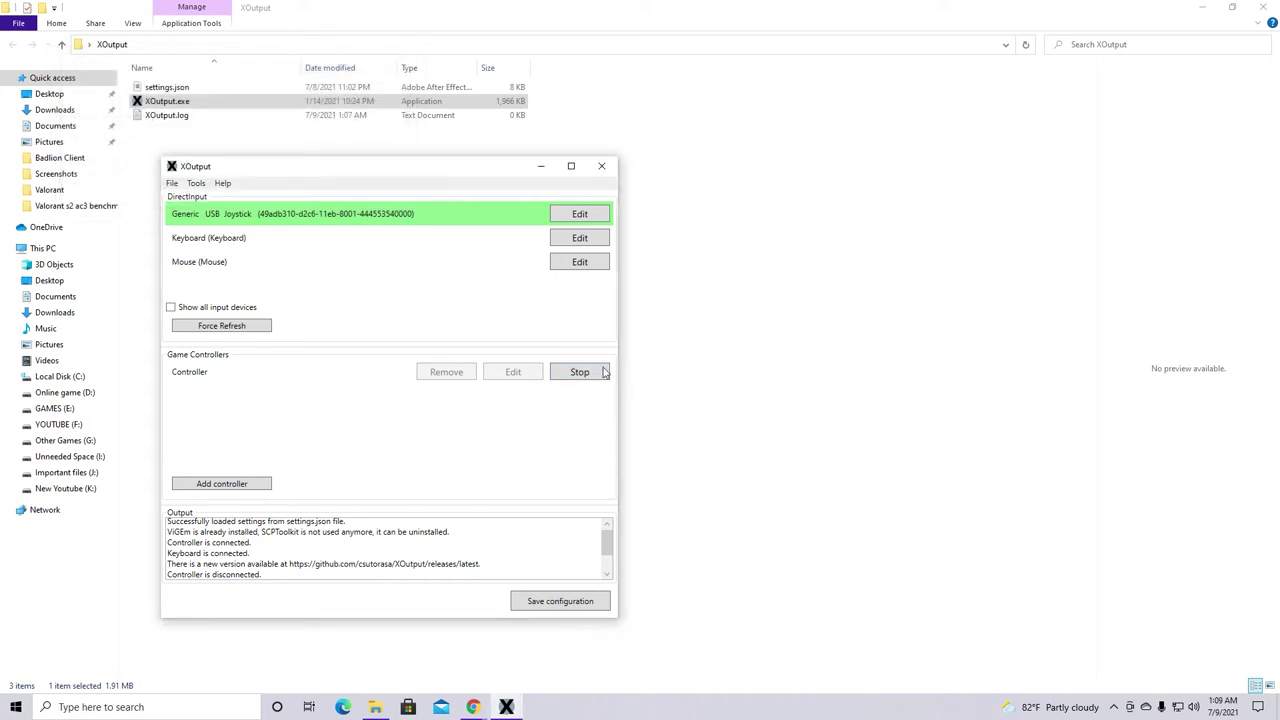
click(1262, 7)
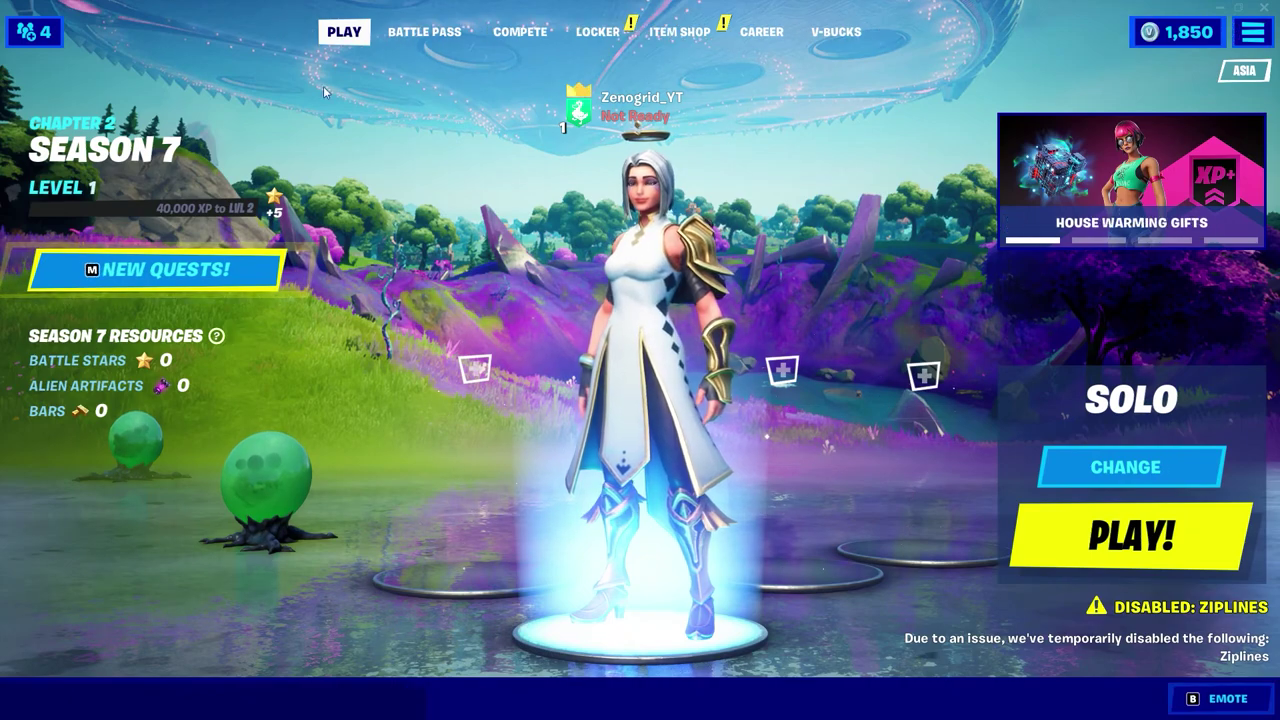
- Open Fortnite's game settings from the main menu
click(1253, 31)
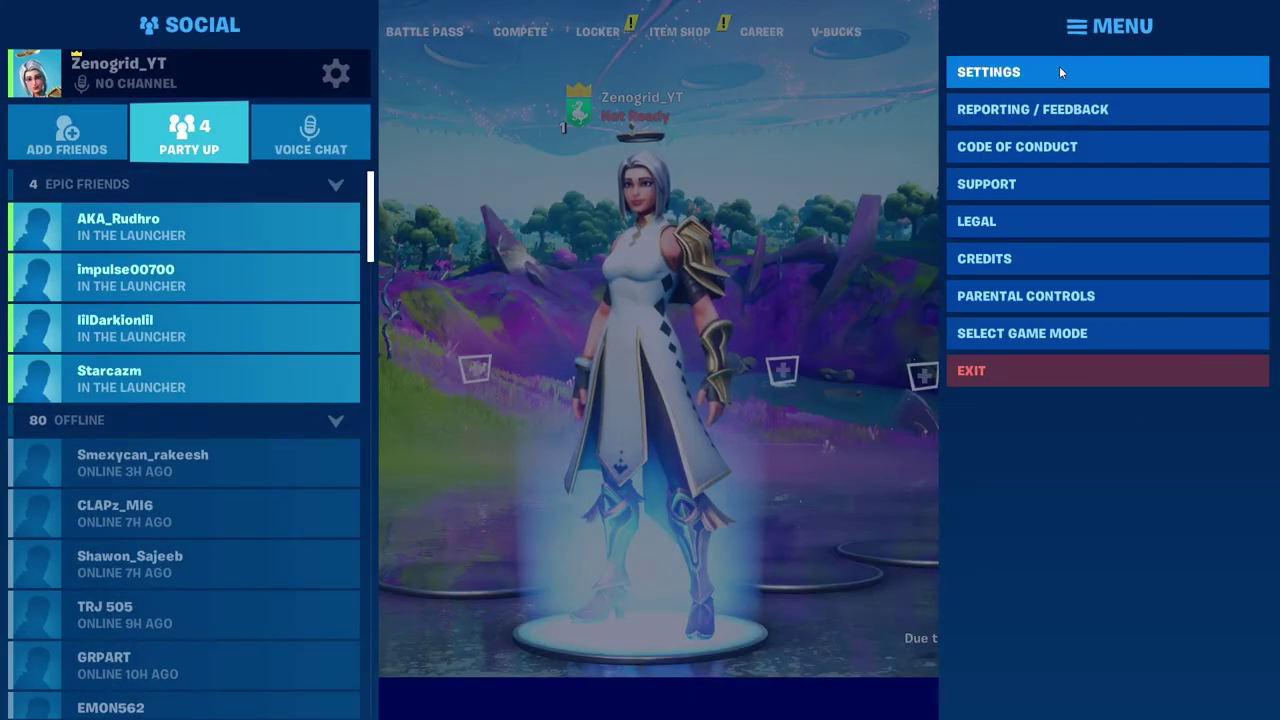
click(1059, 70)
- Verify Ignore Gamepad Input is off in Mouse and Keyboard, then view the Xbox One Builder Pro layout
click(706, 27)
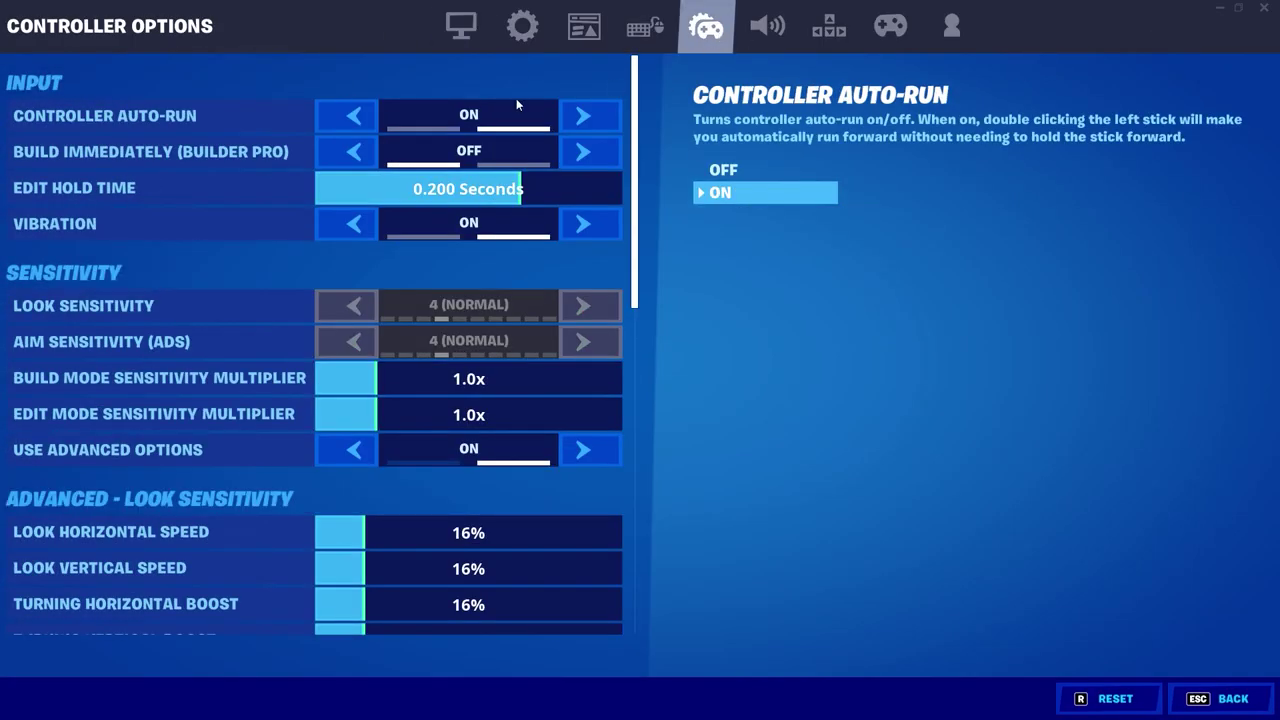
click(645, 27)
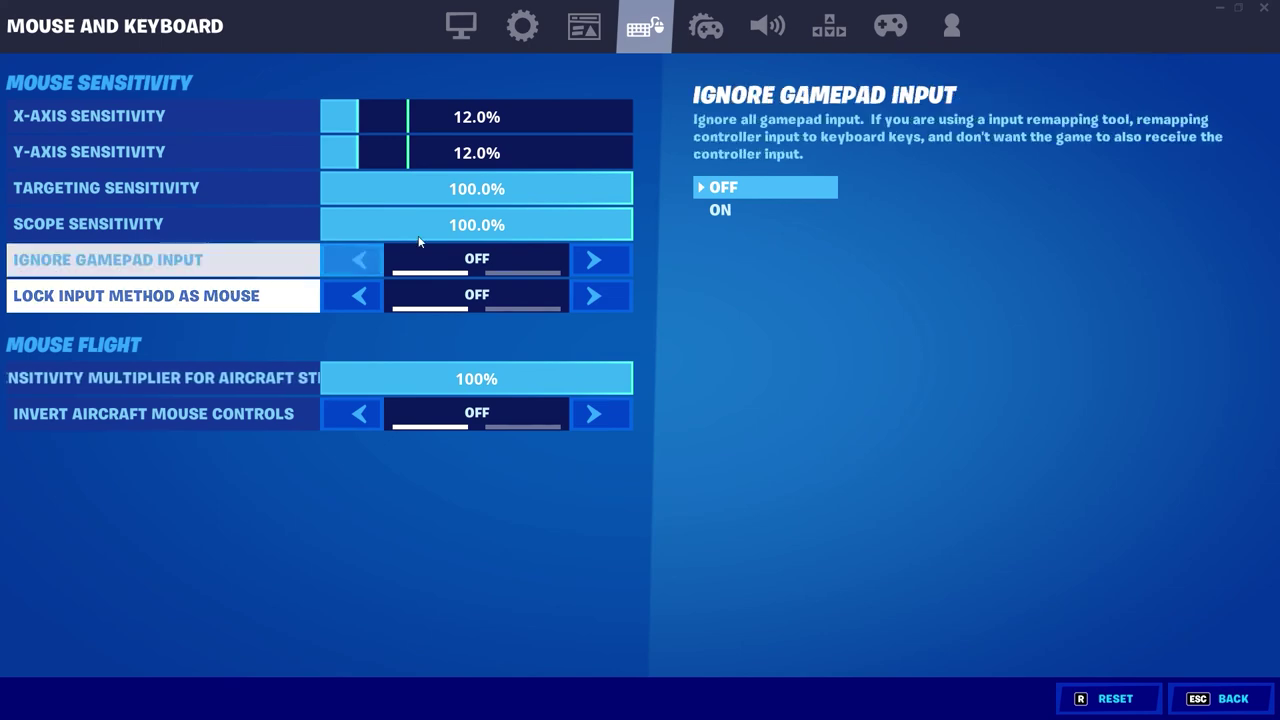
click(890, 28)
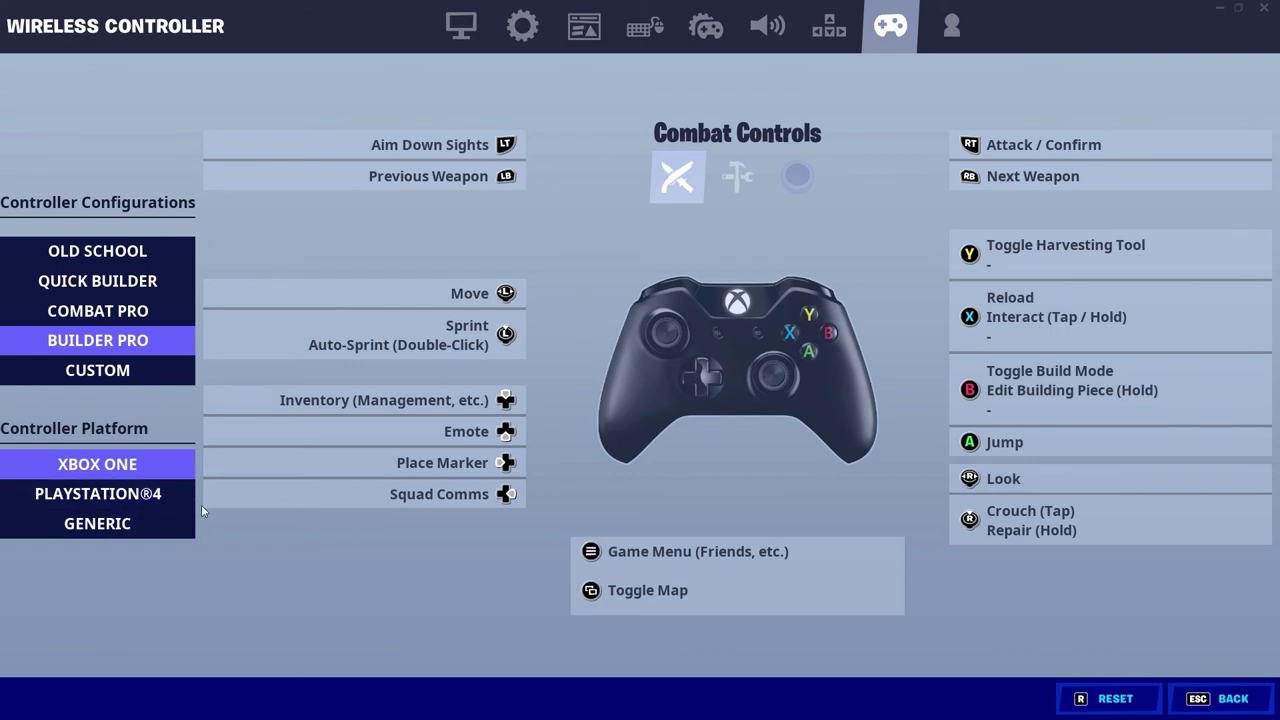
- Preview the PLAYSTATION®4 controller platform, then exit settings without saving back to the Solo lobby
click(166, 495)
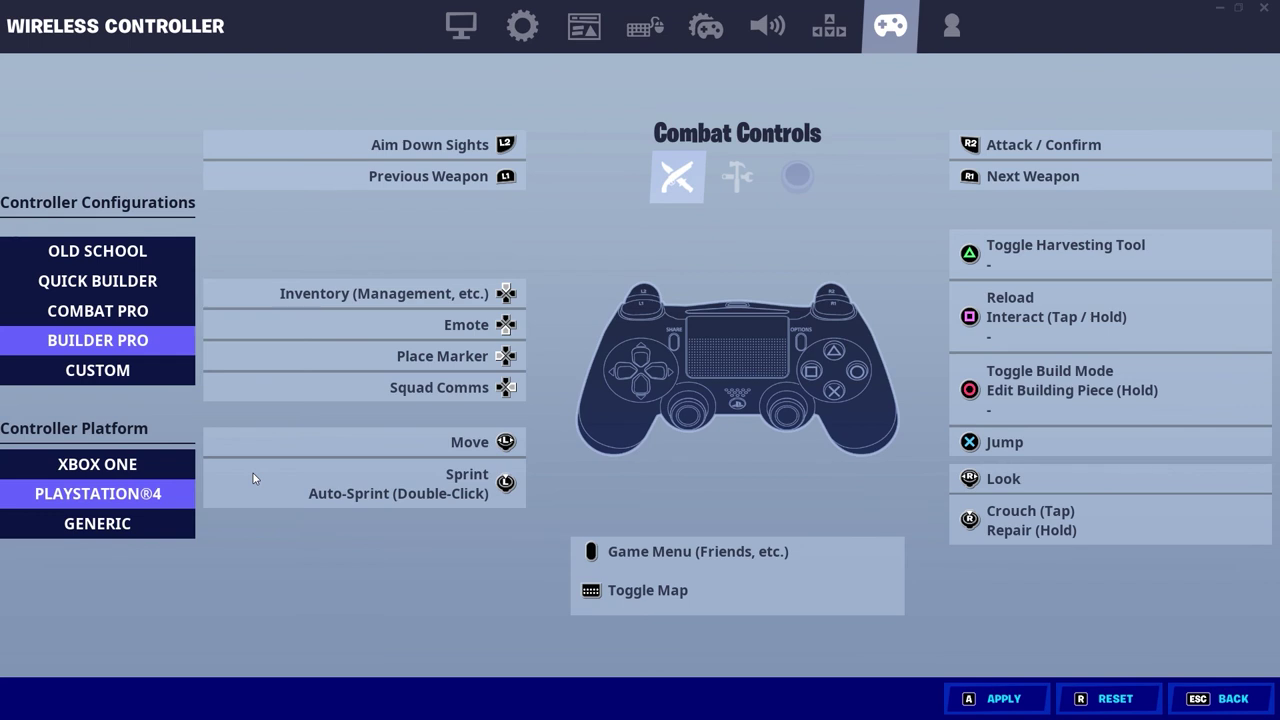
key(Escape)
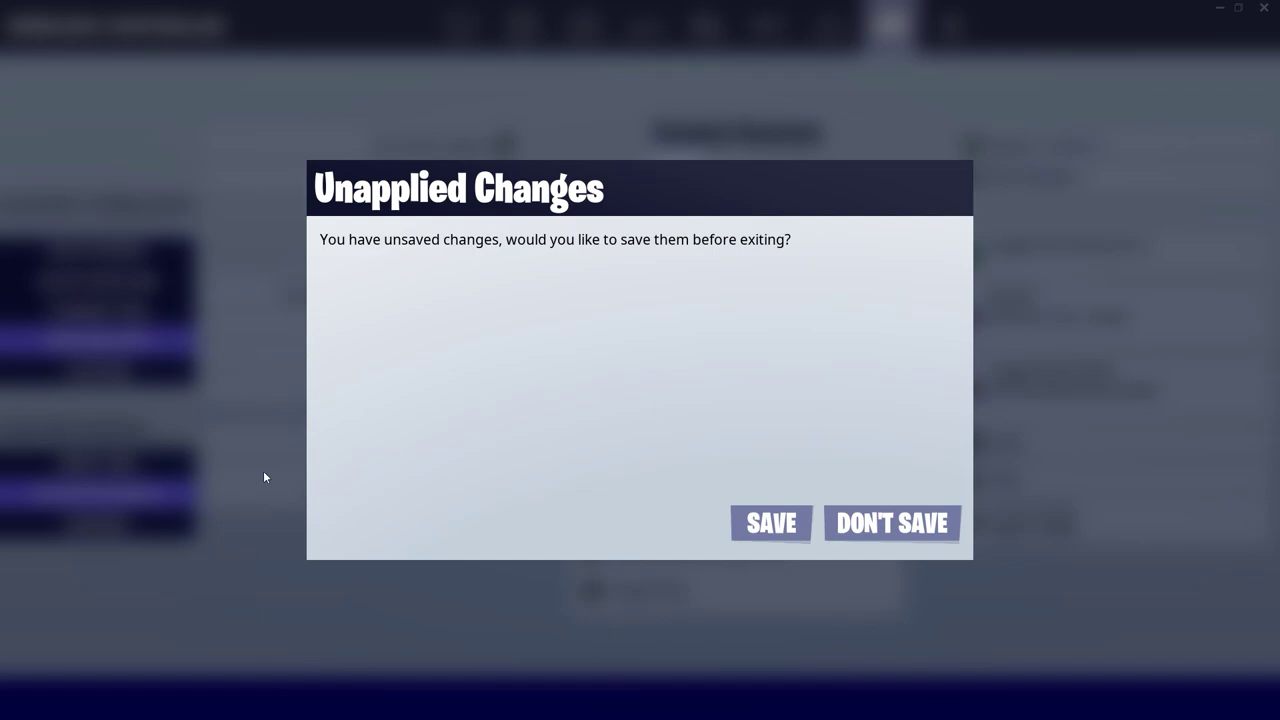
click(925, 516)
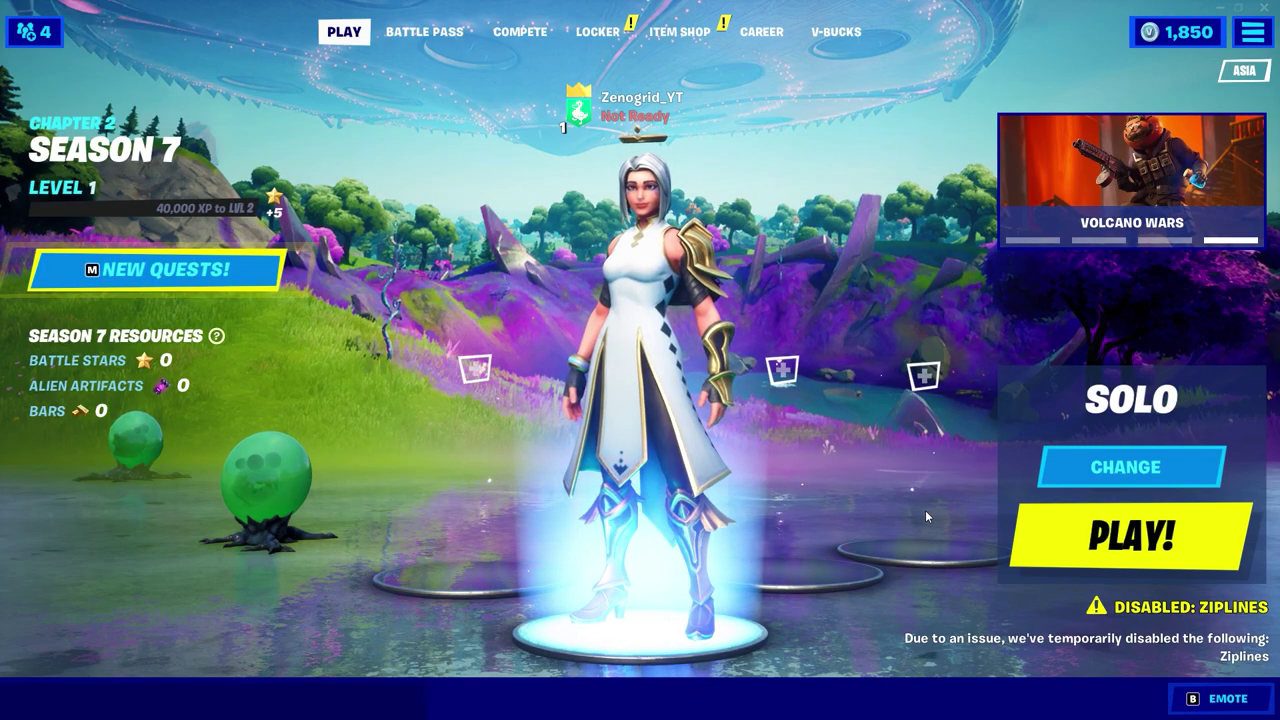